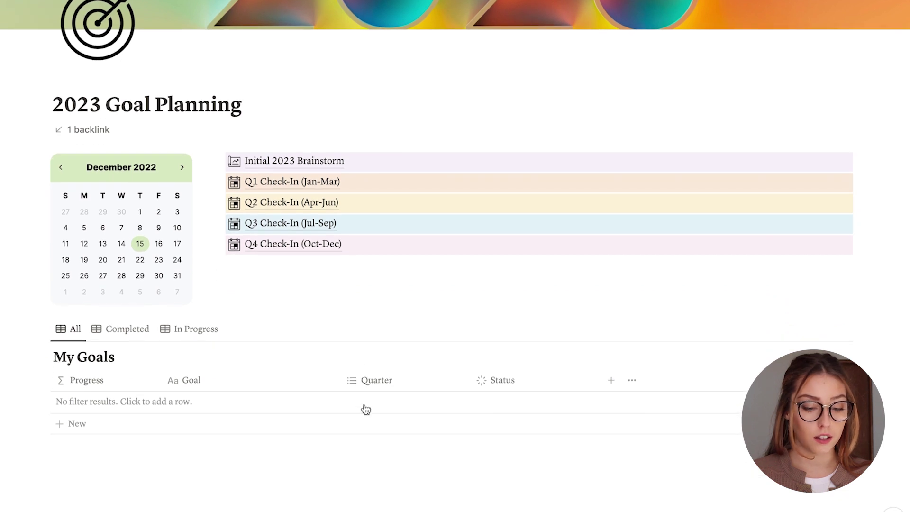
# Open the Initial 2023 Brainstorm page from the 2023 Goal Planning page.
pyautogui.moveTo(2, 256)
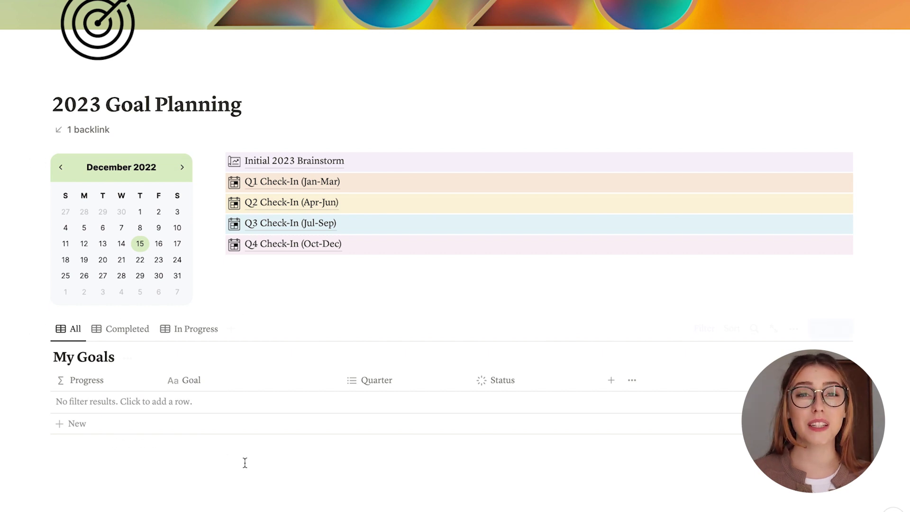
pyautogui.scroll(-2, 245, 462)
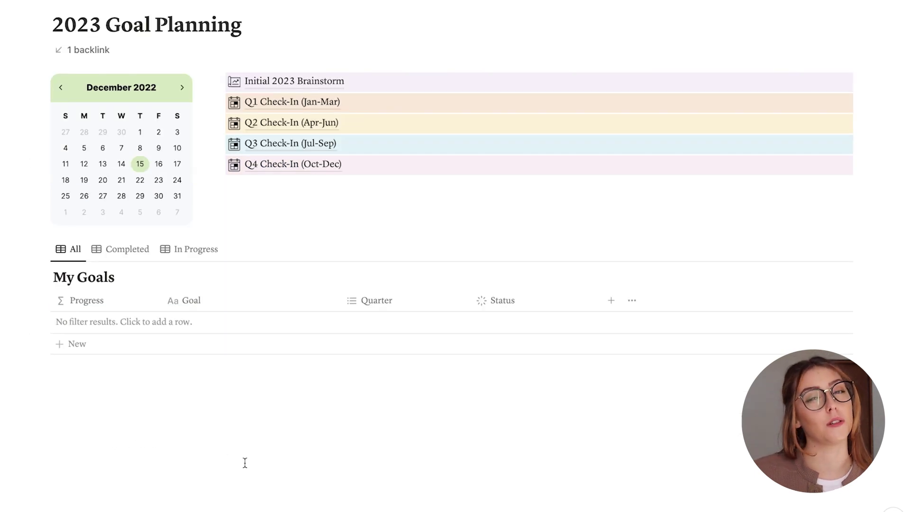
pyautogui.scroll(4, 245, 462)
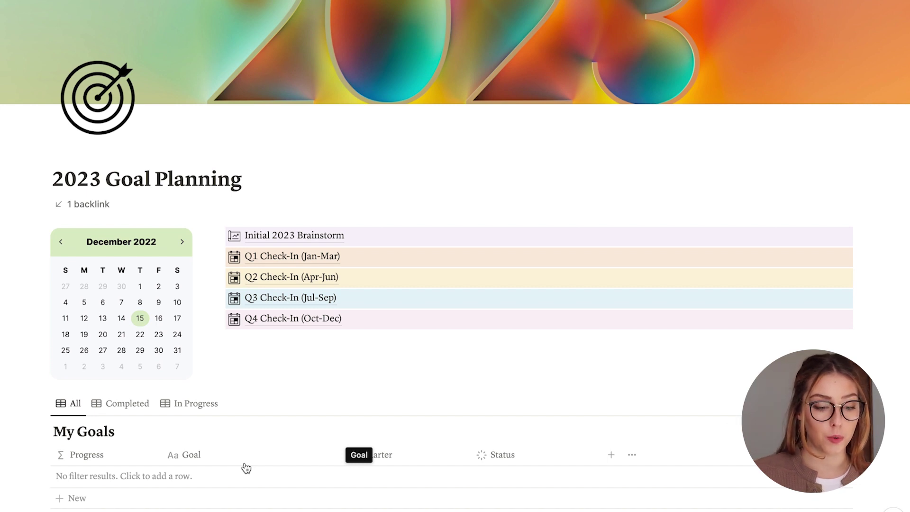
pyautogui.click(296, 235)
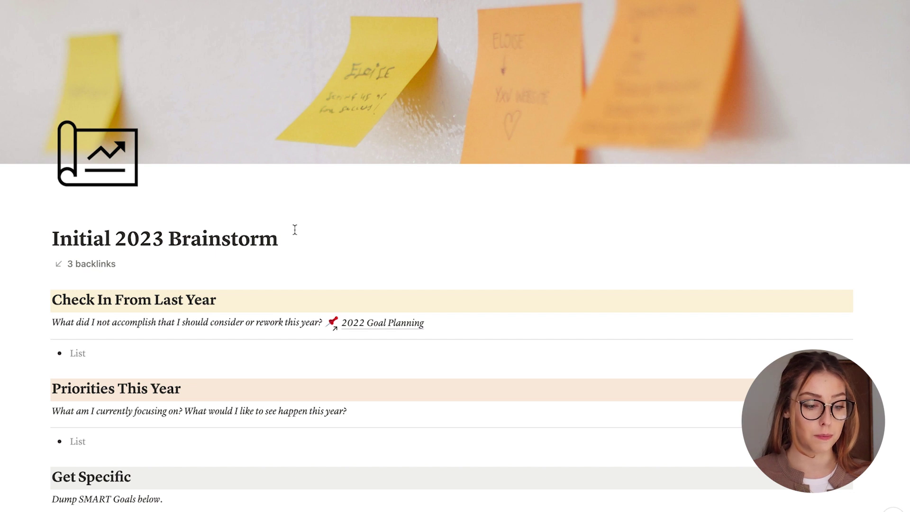
# Add "Workout more" as the first bullet under Check In From Last Year.
pyautogui.scroll(-5, 221, 229)
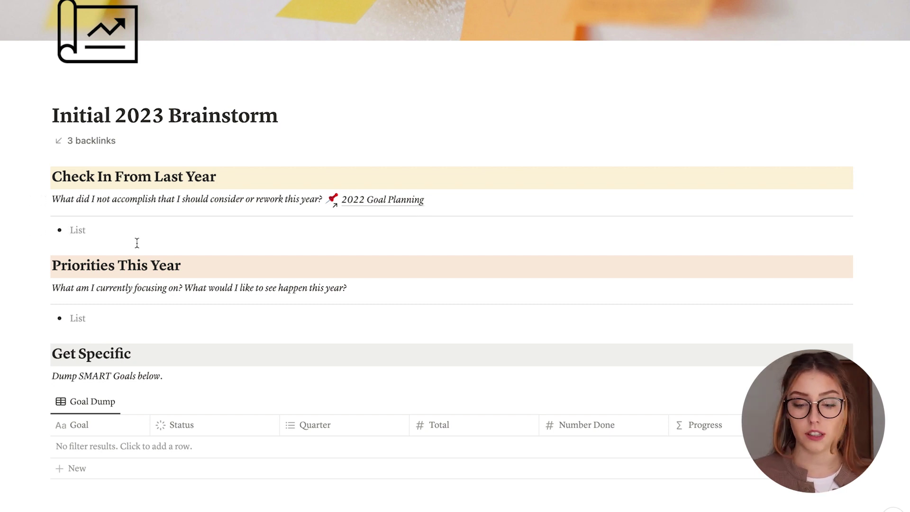
pyautogui.click(77, 232)
pyautogui.write('Wk')
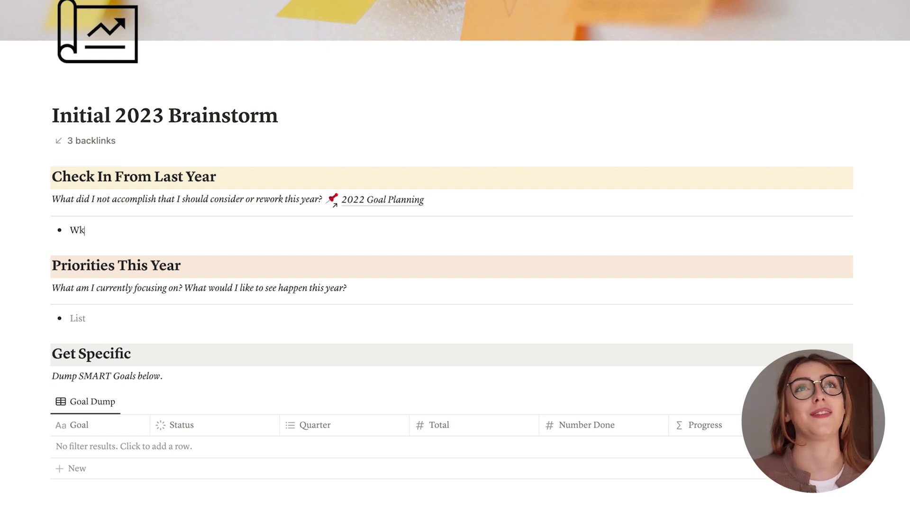
pyautogui.press('BackSpace')
pyautogui.write('o')
pyautogui.write('rki')
pyautogui.press('BackSpace')
pyautogui.write('out more')
pyautogui.press('Return')
# Add "Flipping and selling furniture" as the second bullet under Check In From Last Year.
pyautogui.write('Flippig')
pyautogui.press('BackSpace')
pyautogui.write('ng and selling furniture')
pyautogui.press('Return')
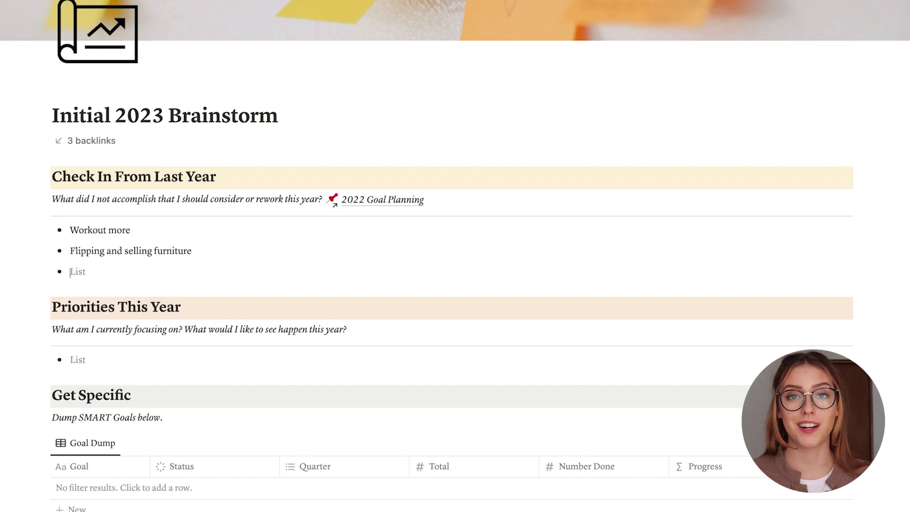
# Add "Cleaning out spaces" as the third bullet under Check In From Last Year.
pyautogui.write('Cleanibg')
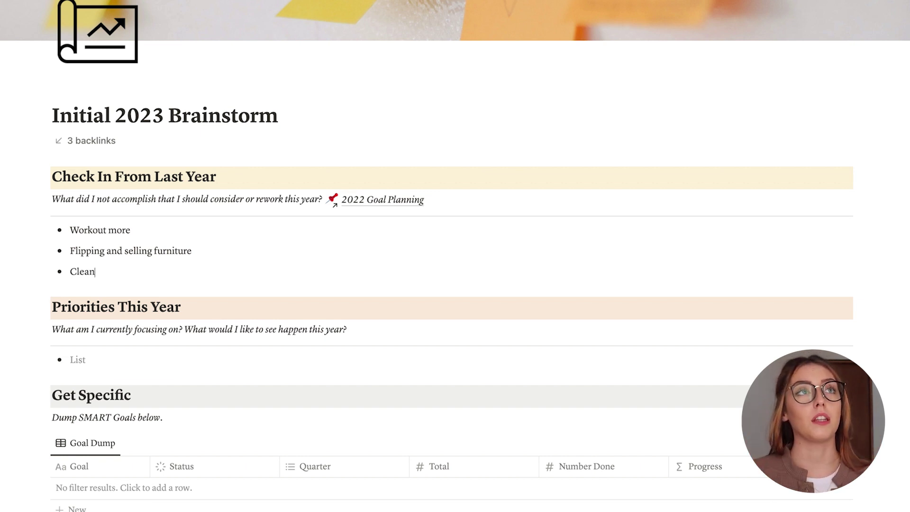
pyautogui.press('BackSpace')
pyautogui.press('BackSpace')
pyautogui.write('ng o')
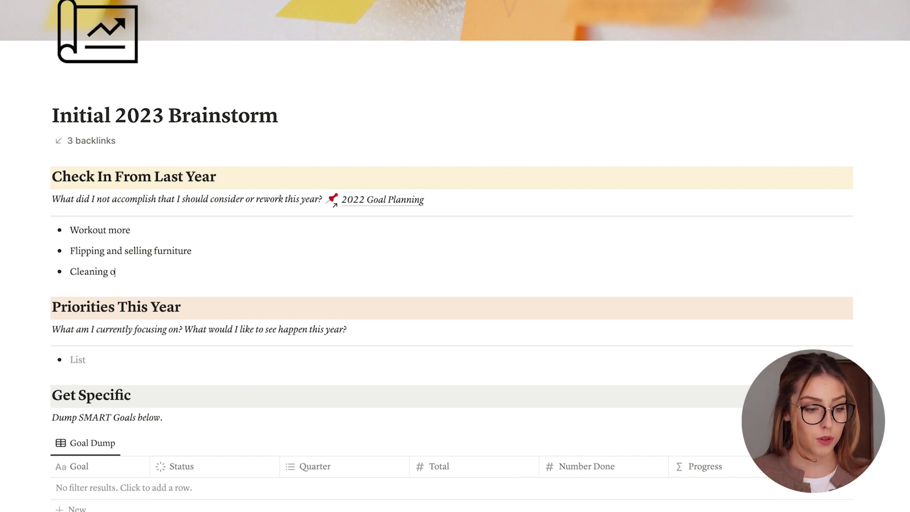
pyautogui.write('ut space')
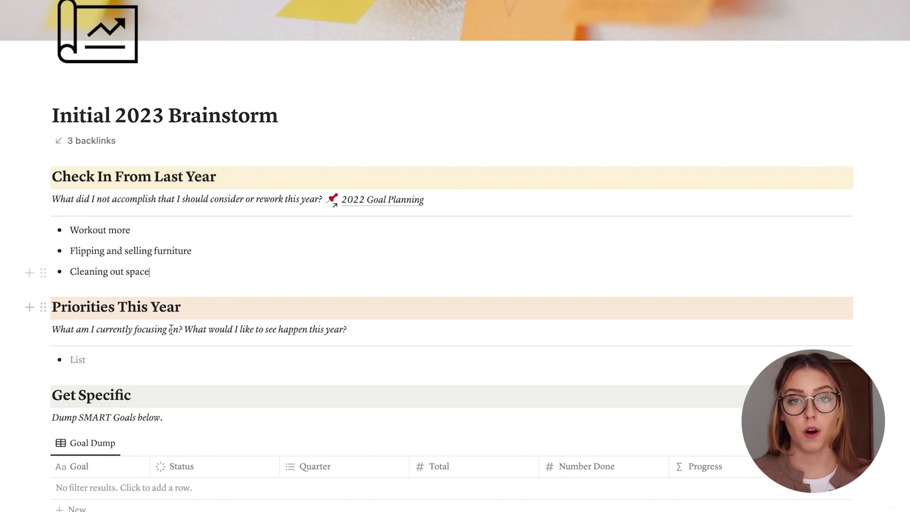
pyautogui.write('s')
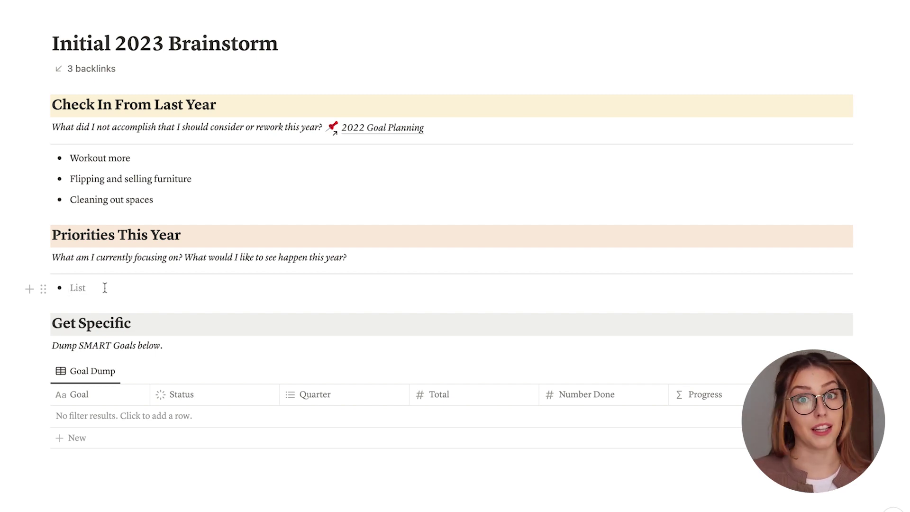
# List "Learn how to make sourdough", "Learn how to gua sha/dry brush" and "Create a solid morning/night routine" under Priorities This Year.
pyautogui.write('Learn how t')
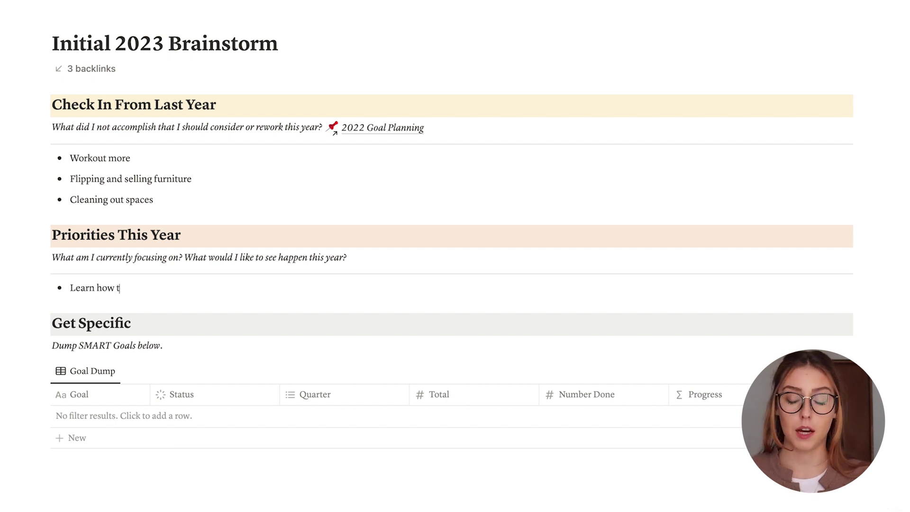
pyautogui.write('o make sourdough')
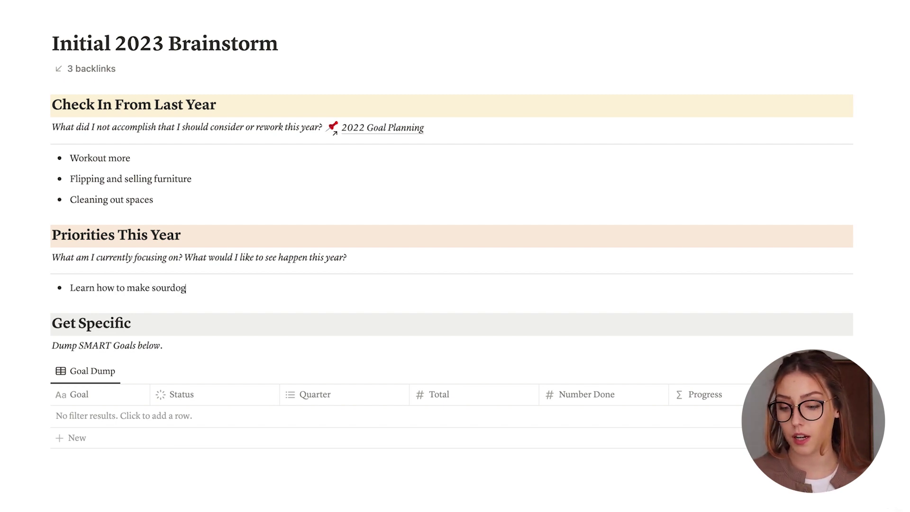
pyautogui.press('Return')
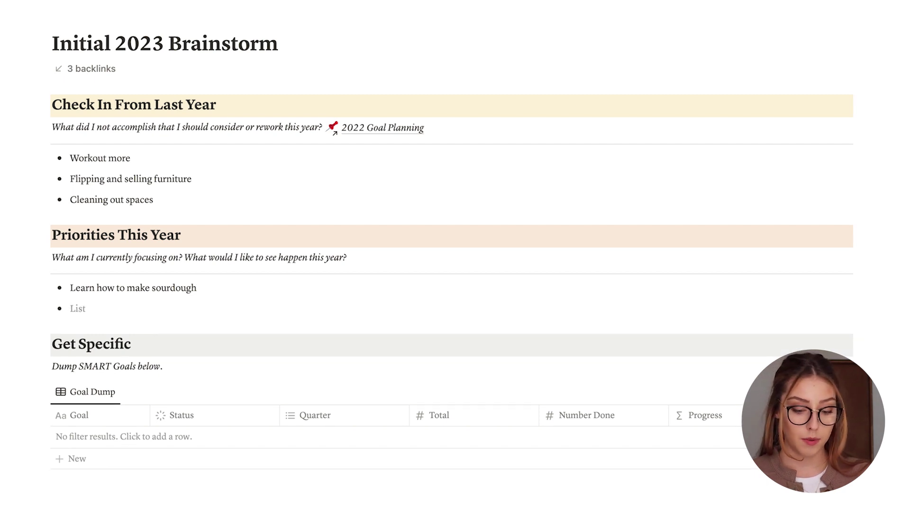
pyautogui.write('Learn how to gua sha/dr')
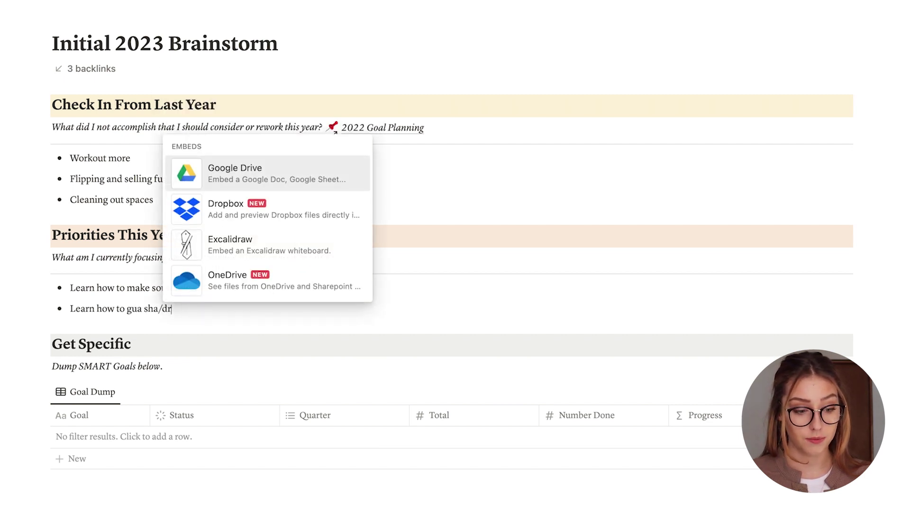
pyautogui.write('y brush')
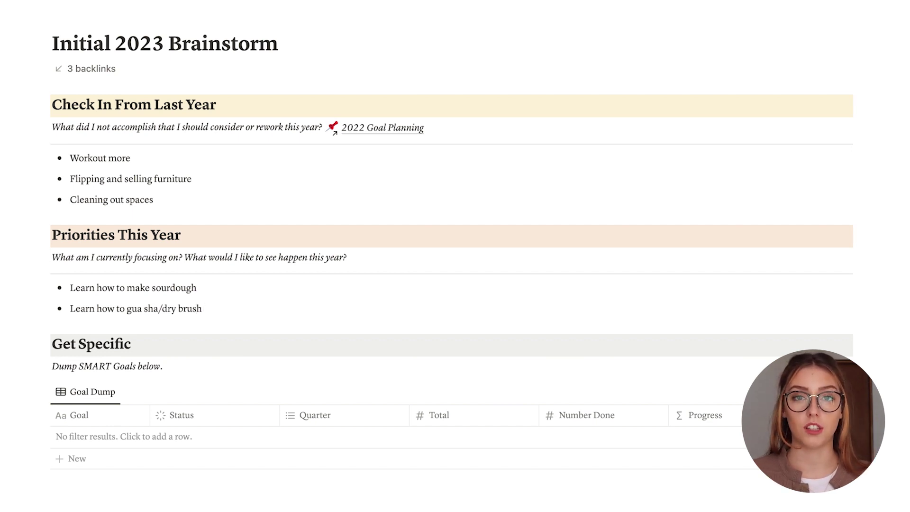
pyautogui.press('Return')
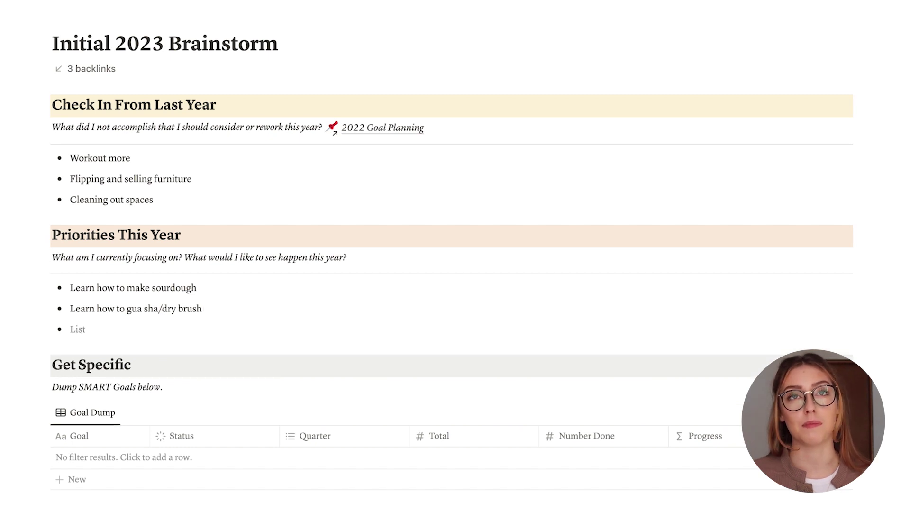
pyautogui.write('Create a so')
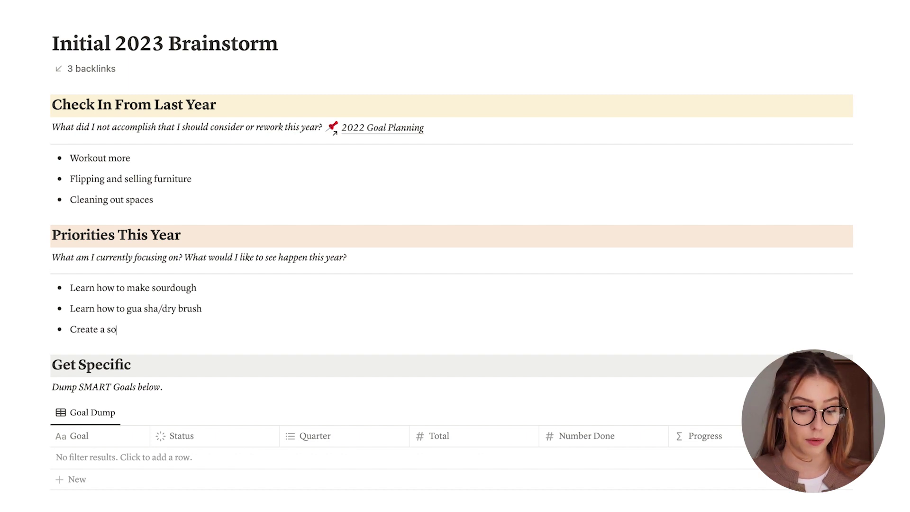
pyautogui.write('lid morning/night routine')
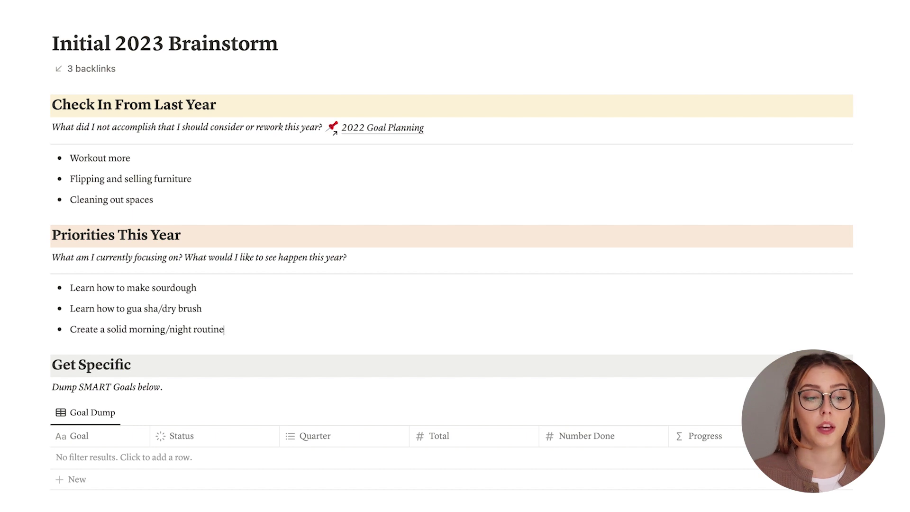
# Add a new row to the Goal Dump table, and narrow its Status column and widen its Goal column.
pyautogui.scroll(-3, 225, 384)
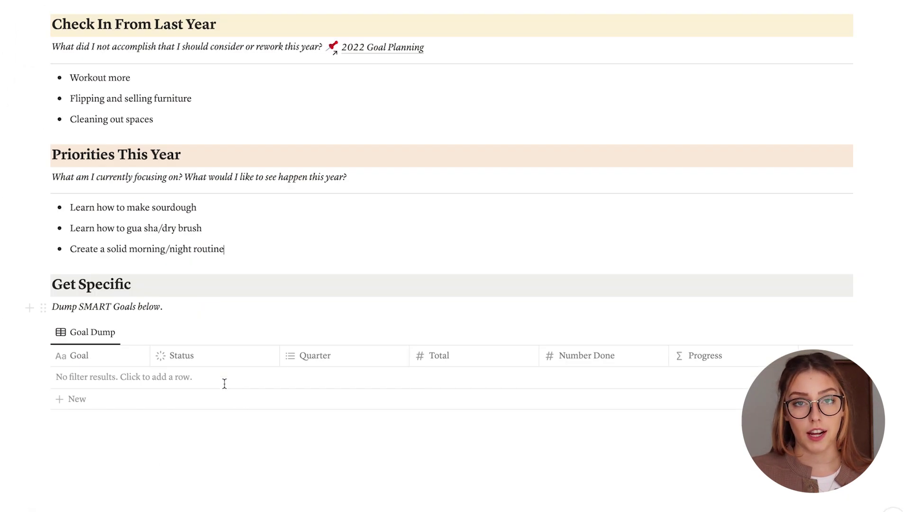
pyautogui.scroll(-2, 224, 383)
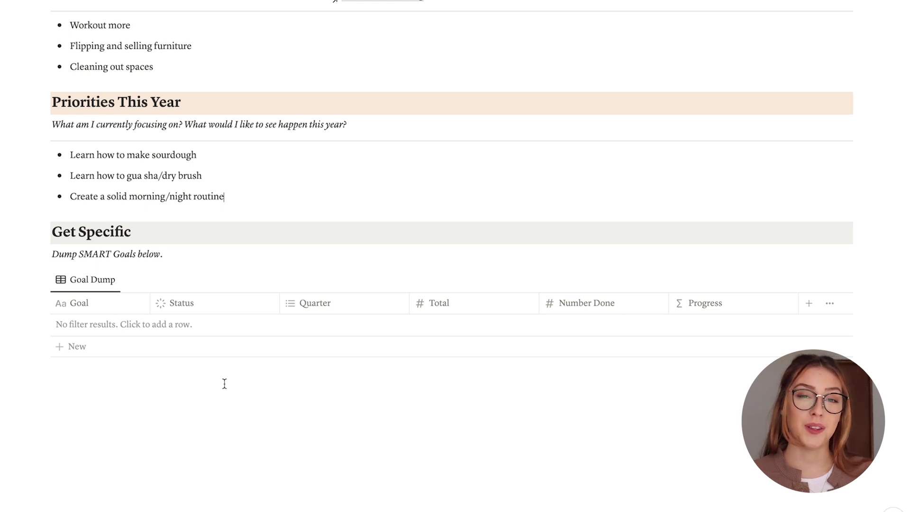
pyautogui.scroll(2, 225, 383)
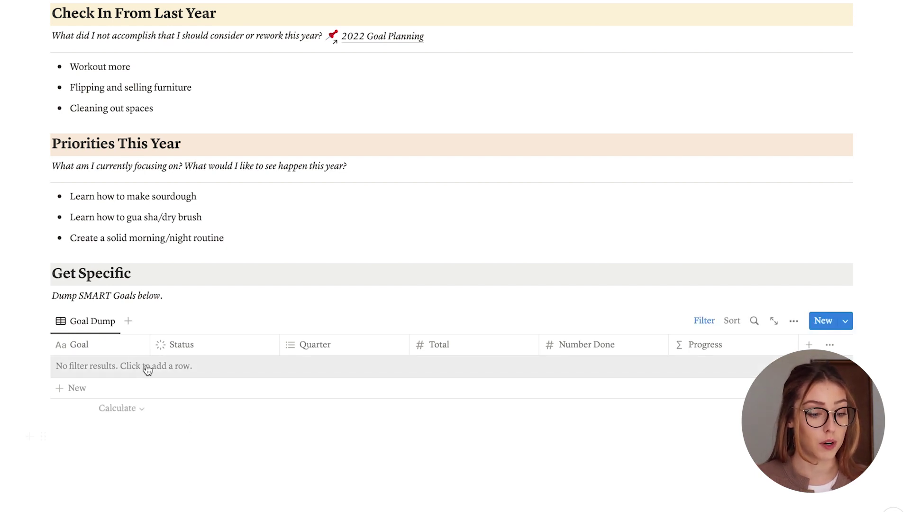
pyautogui.click(103, 372)
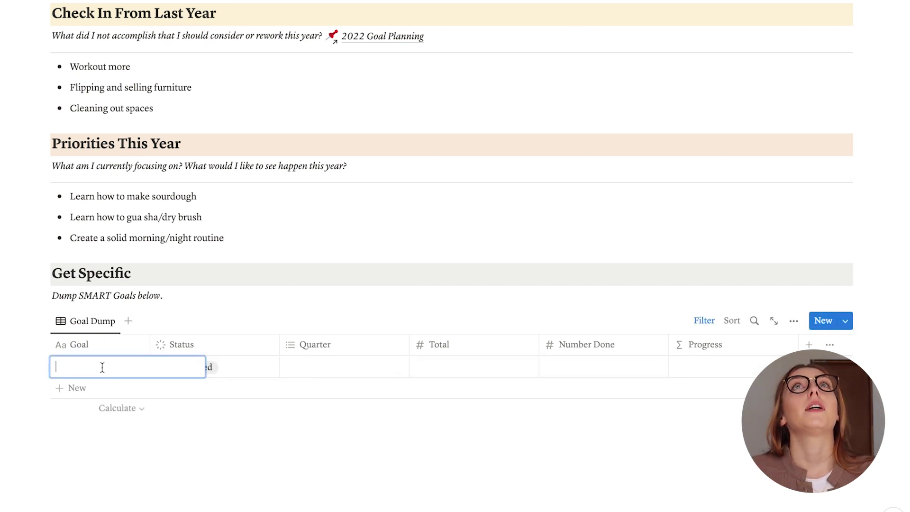
pyautogui.moveTo(275, 351); pyautogui.dragTo(230, 345)
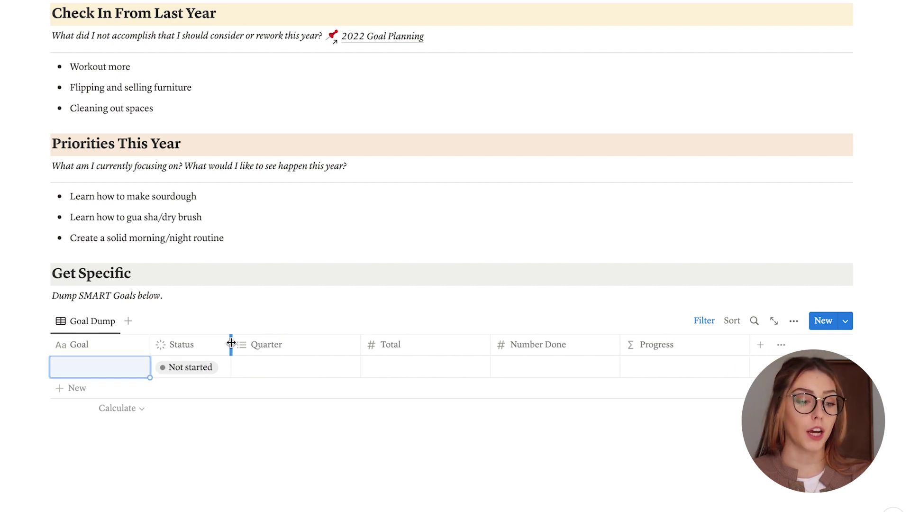
pyautogui.moveTo(149, 344); pyautogui.dragTo(241, 344)
# Name the new Goal Dump entry "Workout 3 Times a Week".
pyautogui.click(96, 359)
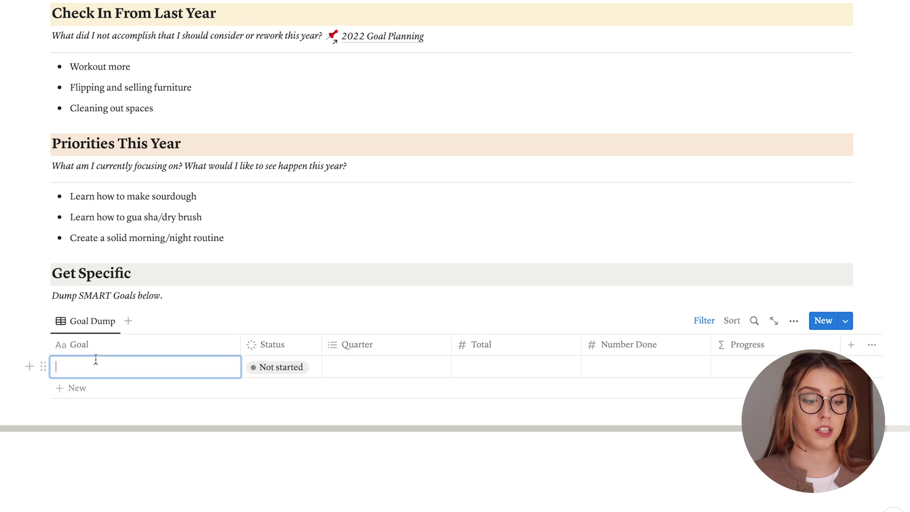
pyautogui.write('Wo')
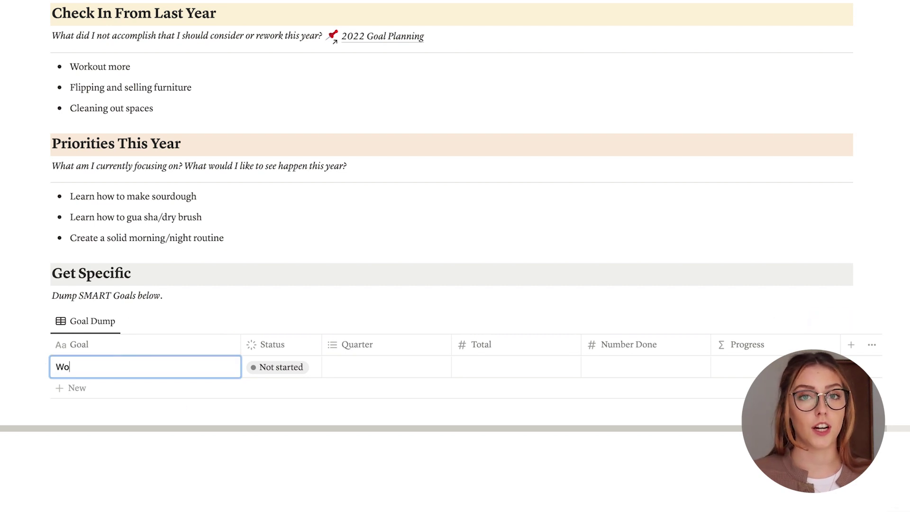
pyautogui.write('rkout 3 tim')
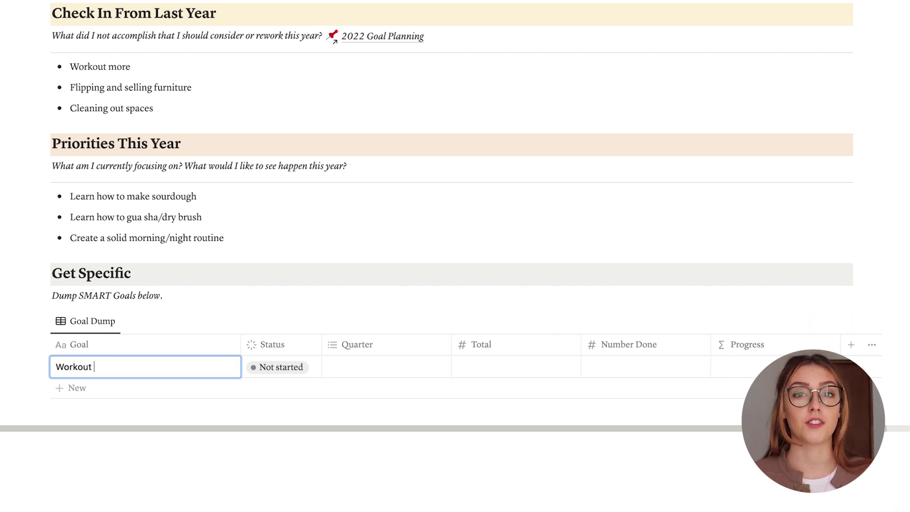
pyautogui.press('BackSpace')
pyautogui.press('BackSpace')
pyautogui.press('BackSpace')
pyautogui.write('Times a Week')
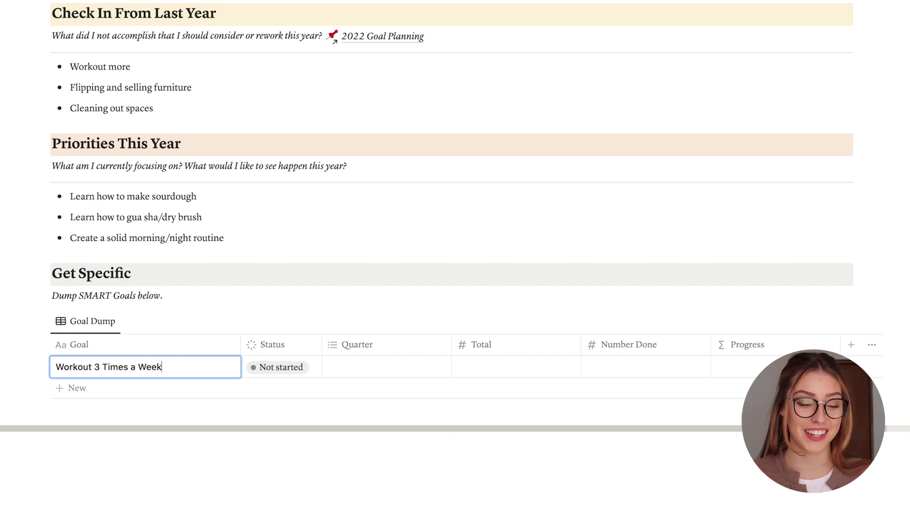
pyautogui.press('Escape')
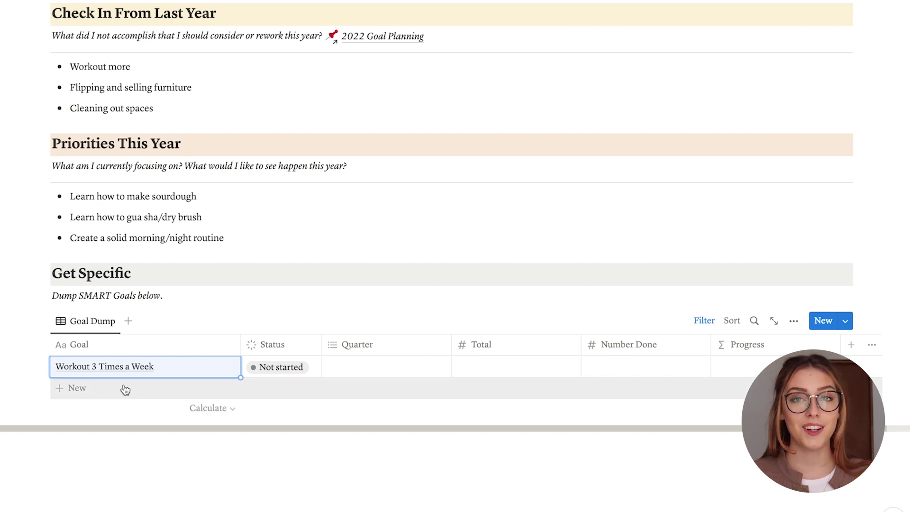
pyautogui.click(289, 290)
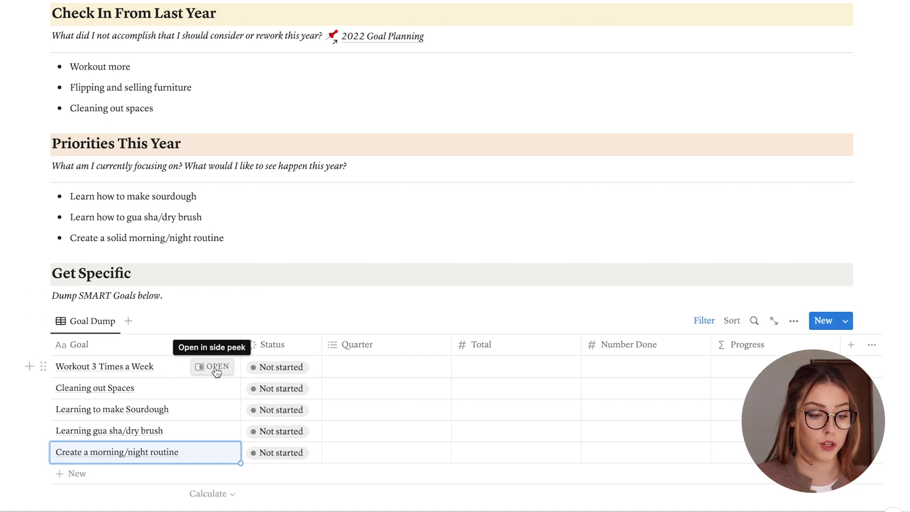
# Apply the New Goal template to the "Workout 3 Times a Week" page and write the plan "I want create a calendar of workouts ahead of time".
pyautogui.click(214, 365)
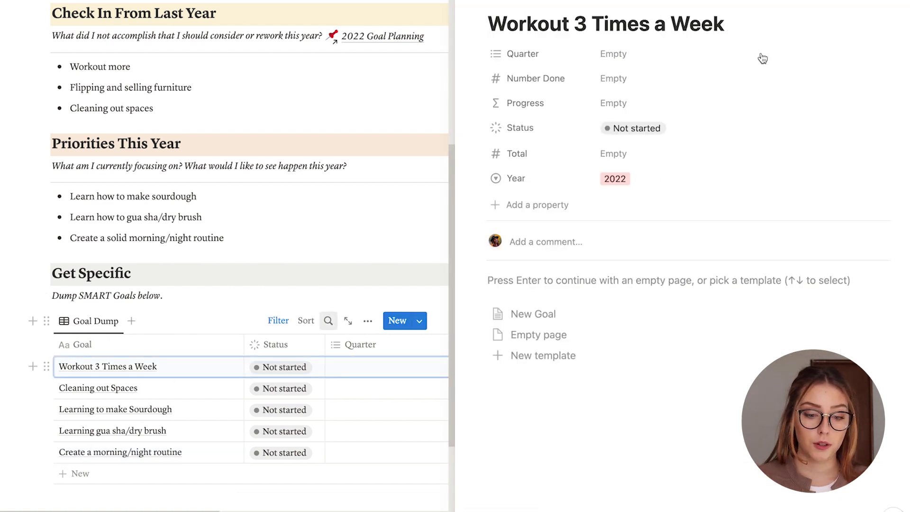
pyautogui.click(528, 315)
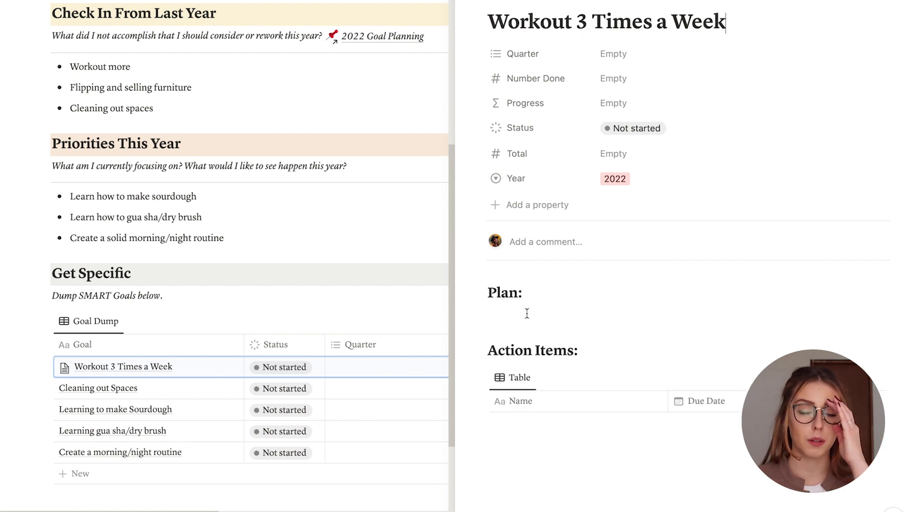
pyautogui.click(527, 313)
pyautogui.write('I want create a calendar of workouts ahead of time')
# Add the action item "Create workout calendar" with a due date of January 1, 2023 to the Workout 3 Times a Week page.
pyautogui.click(616, 423)
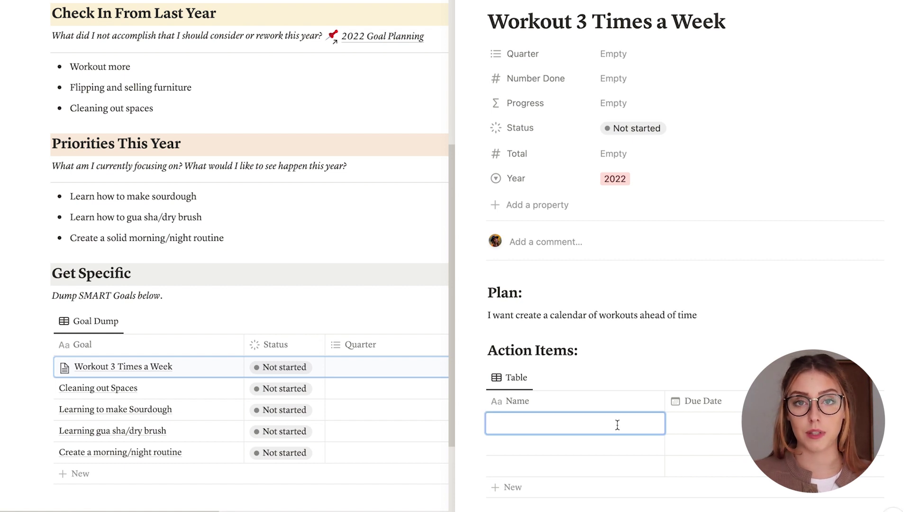
pyautogui.write('Create workout calendar')
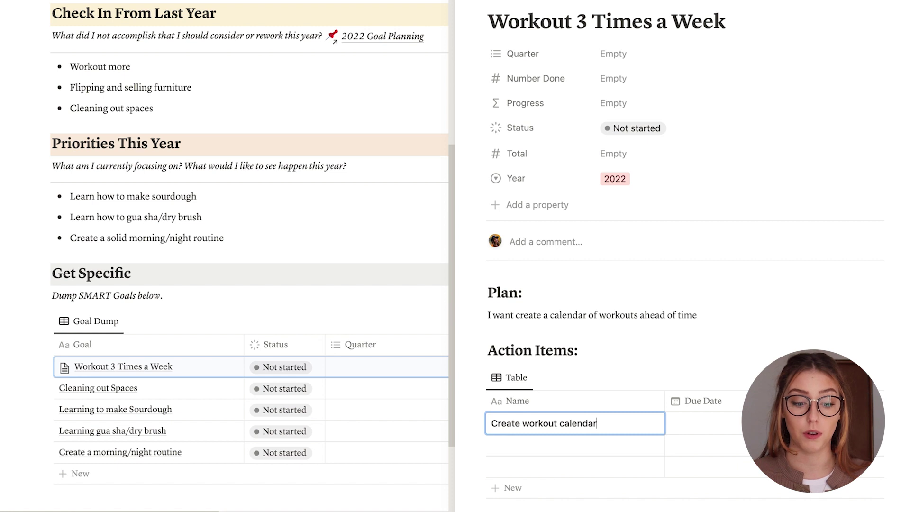
pyautogui.press('Escape')
pyautogui.click(710, 426)
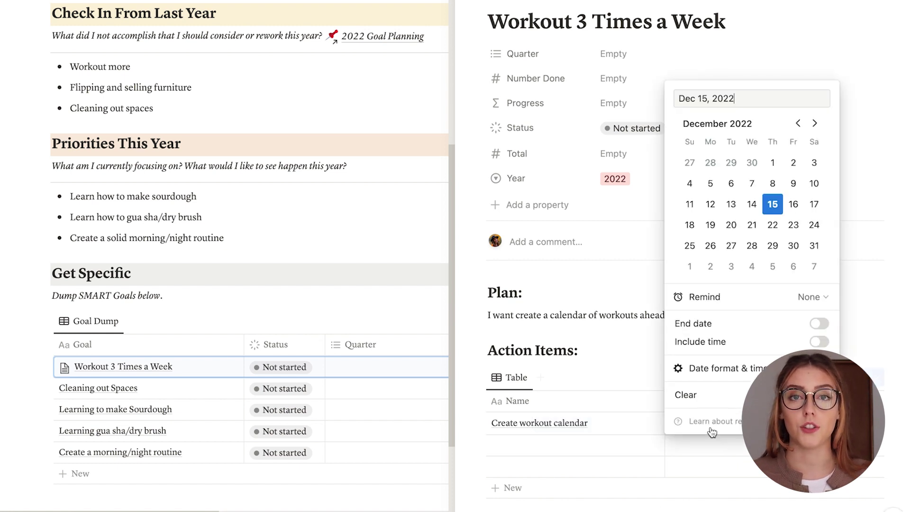
pyautogui.click(691, 267)
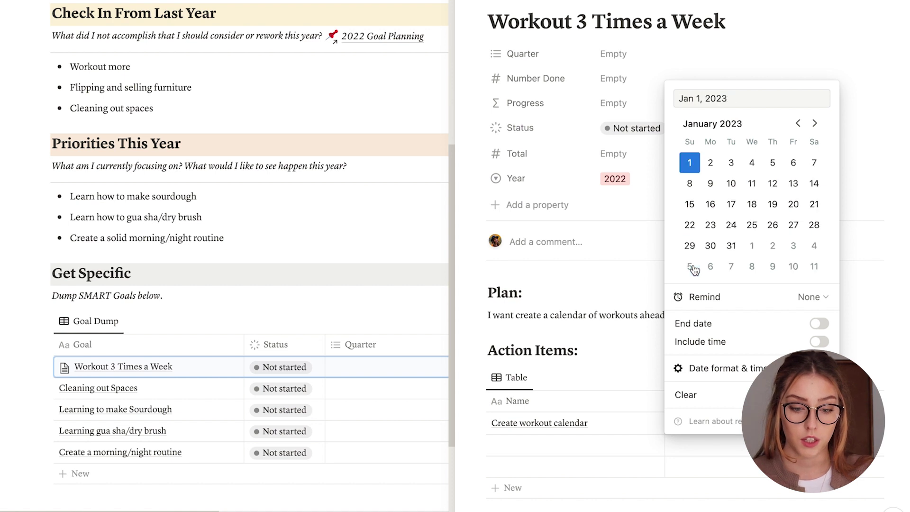
pyautogui.click(874, 241)
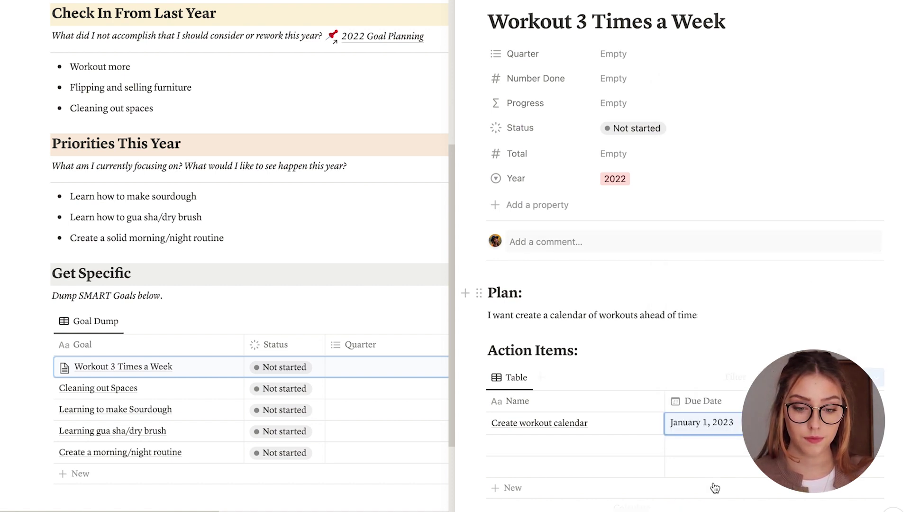
# Set a reminder of 2 days before on the due date of "Create workout calendar".
pyautogui.click(721, 427)
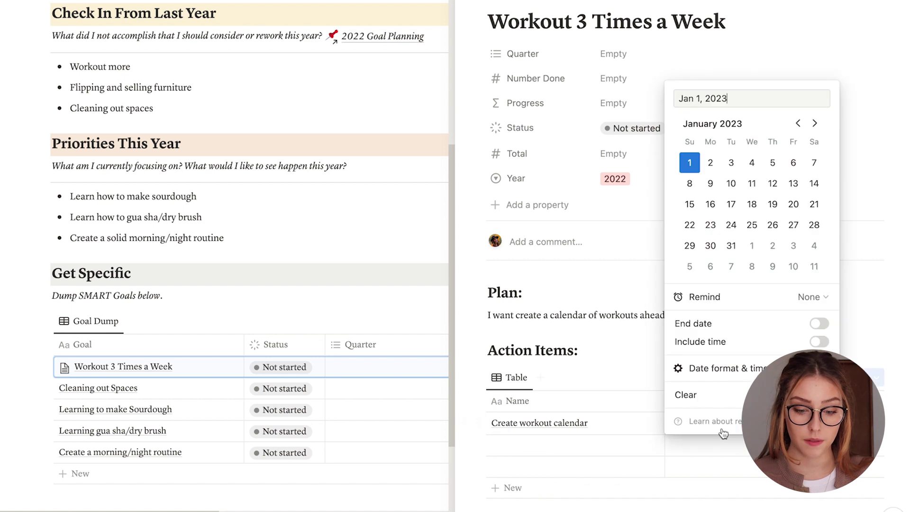
pyautogui.click(806, 298)
pyautogui.click(593, 315)
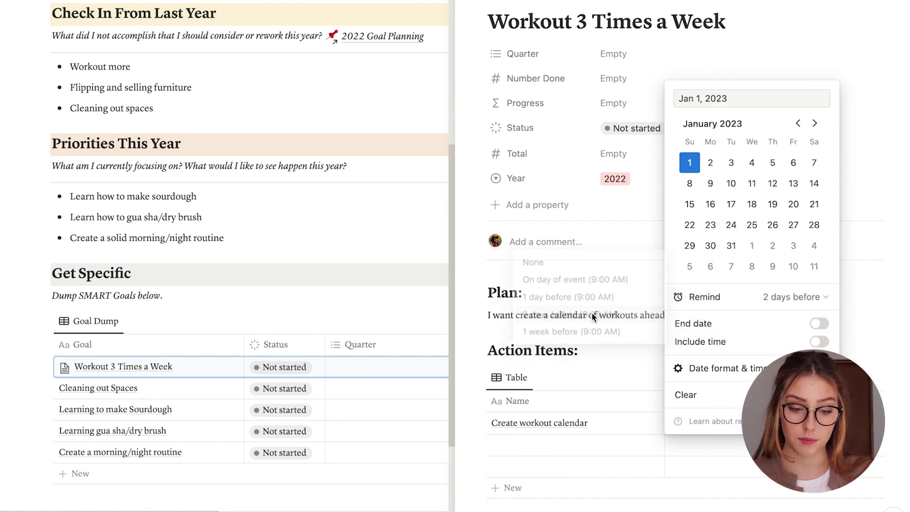
pyautogui.click(586, 286)
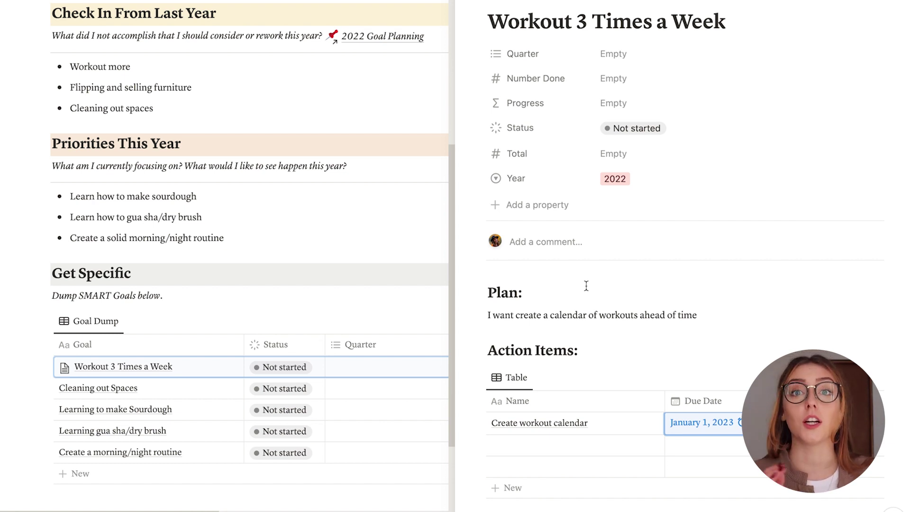
# Assign the "Workout 3 Times a Week" goal to quarter Q1.
pyautogui.click(624, 54)
pyautogui.click(646, 151)
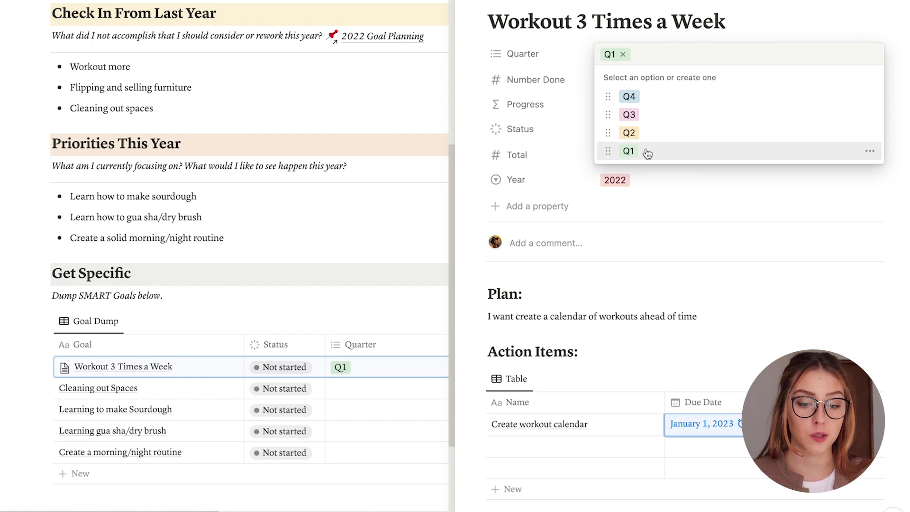
pyautogui.press('Escape')
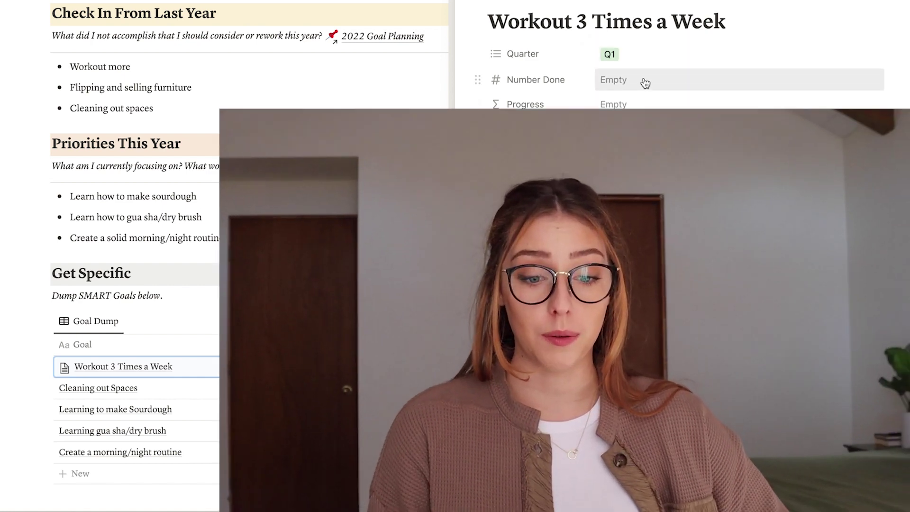
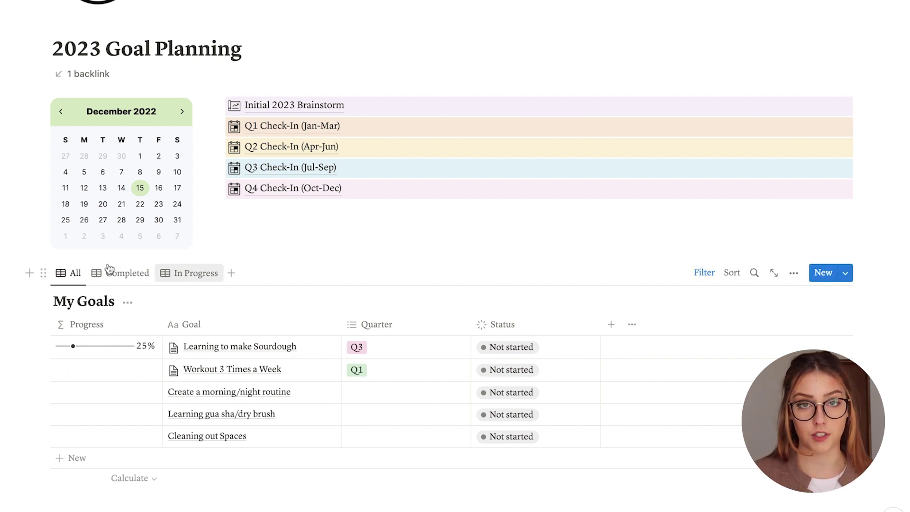
# Look through the Completed and In Progress views of My Goals and return to the All view.
pyautogui.click(127, 282)
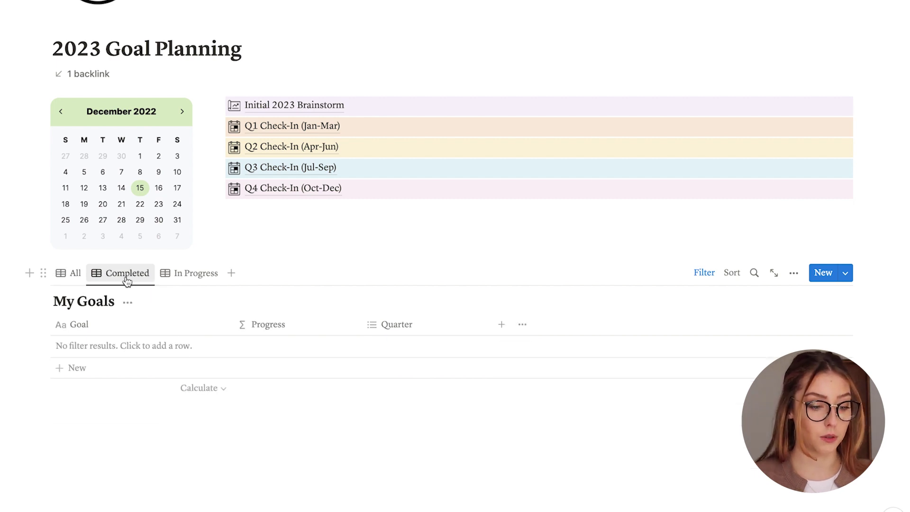
pyautogui.click(185, 275)
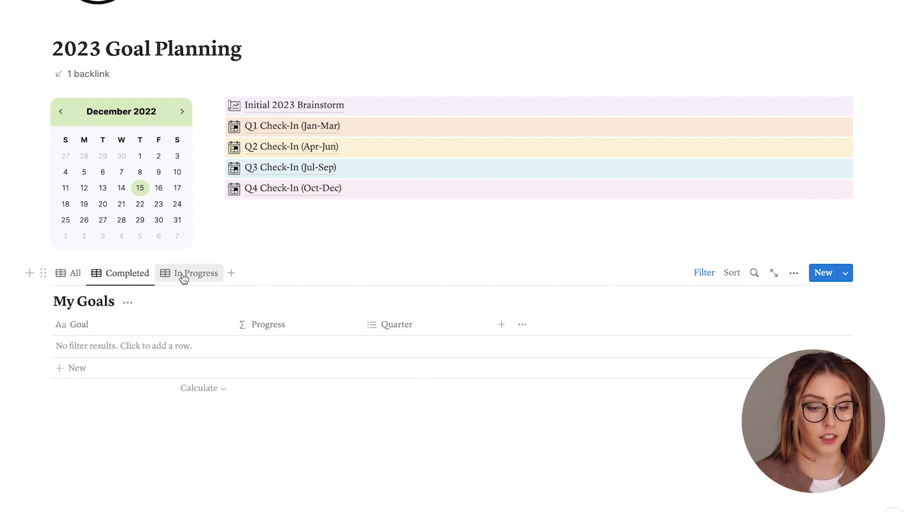
pyautogui.click(63, 283)
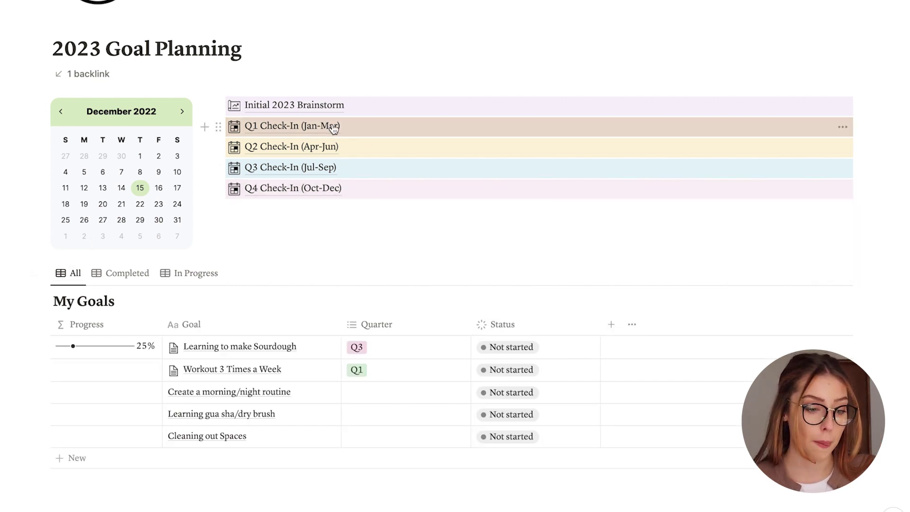
# Open the Q1 Check-In (Jan-Mar) page and review its goals table and reflection sections down to "How is next quarter looking?".
pyautogui.click(295, 128)
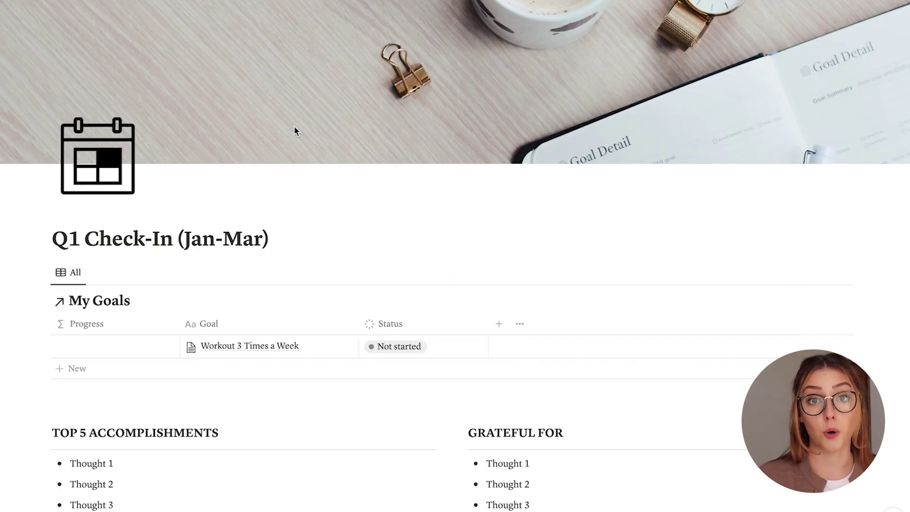
pyautogui.scroll(-3, 300, 264)
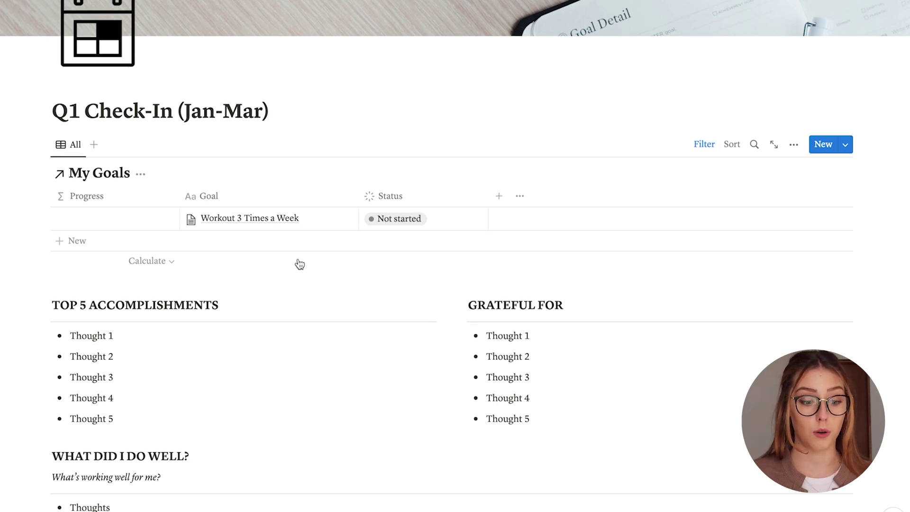
pyautogui.scroll(-3, 299, 264)
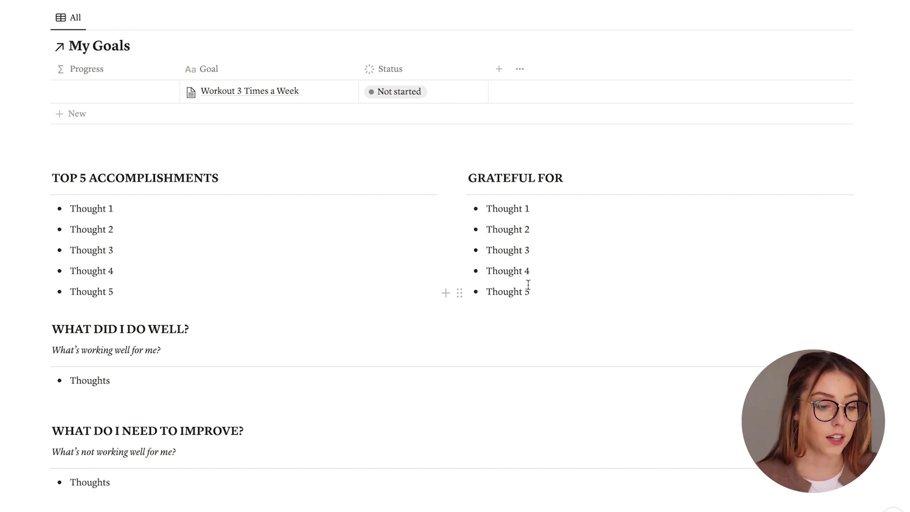
pyautogui.scroll(-4, 167, 426)
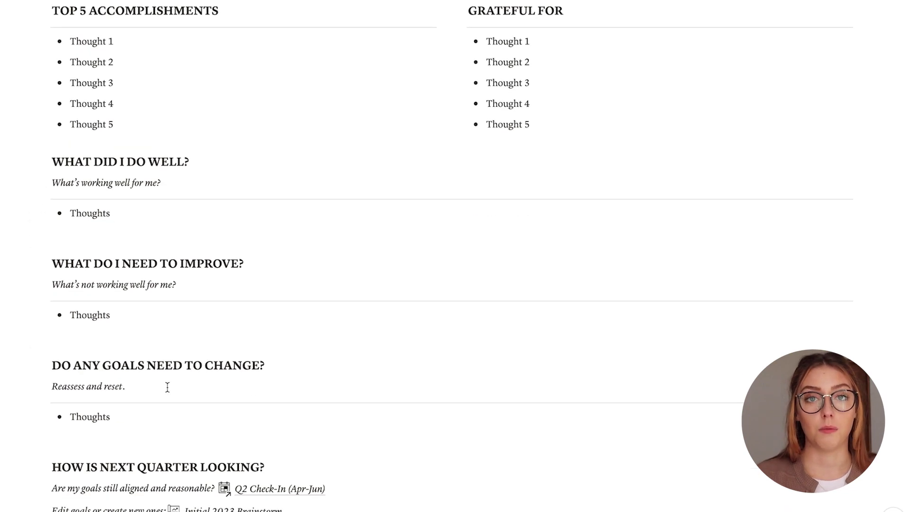
pyautogui.scroll(-1, 86, 137)
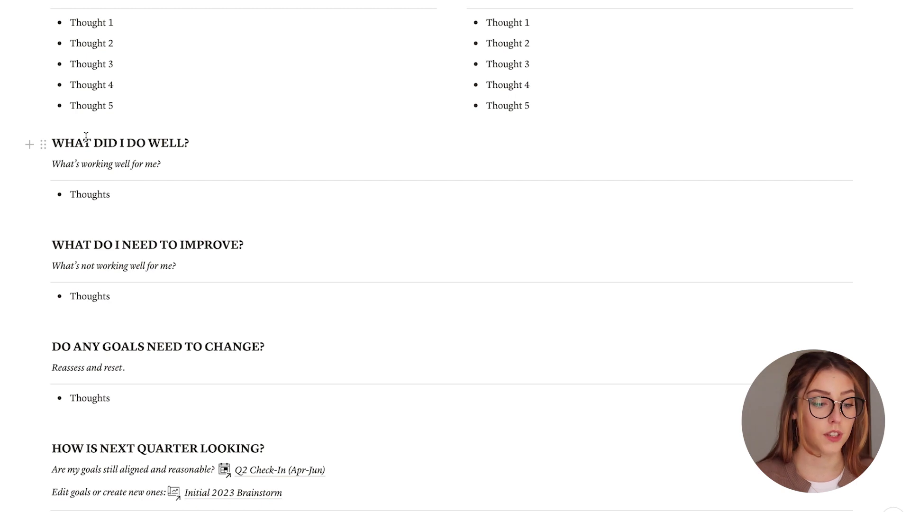
pyautogui.scroll(-2, 86, 136)
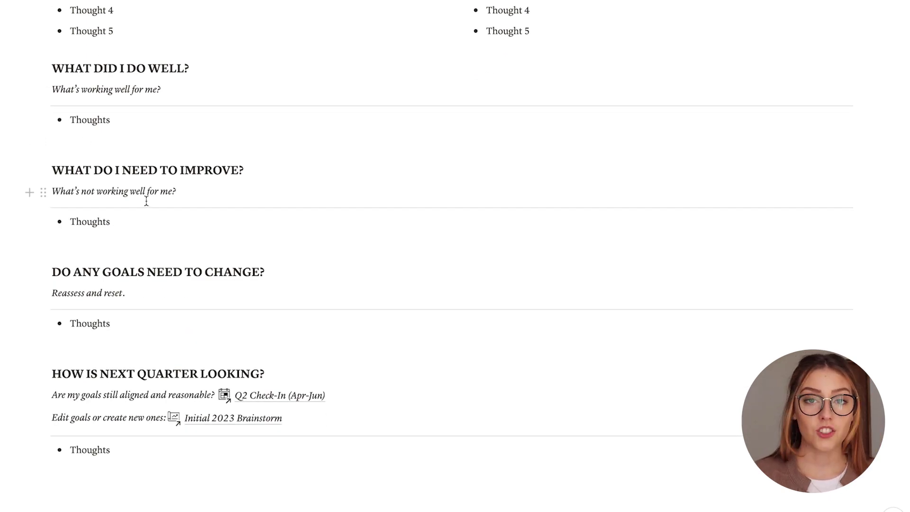
pyautogui.scroll(-2, 146, 202)
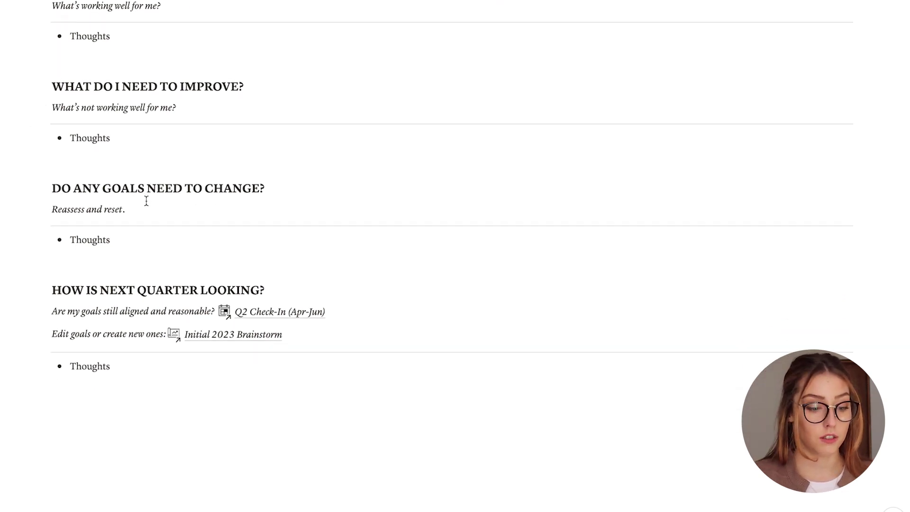
pyautogui.scroll(-1, 146, 201)
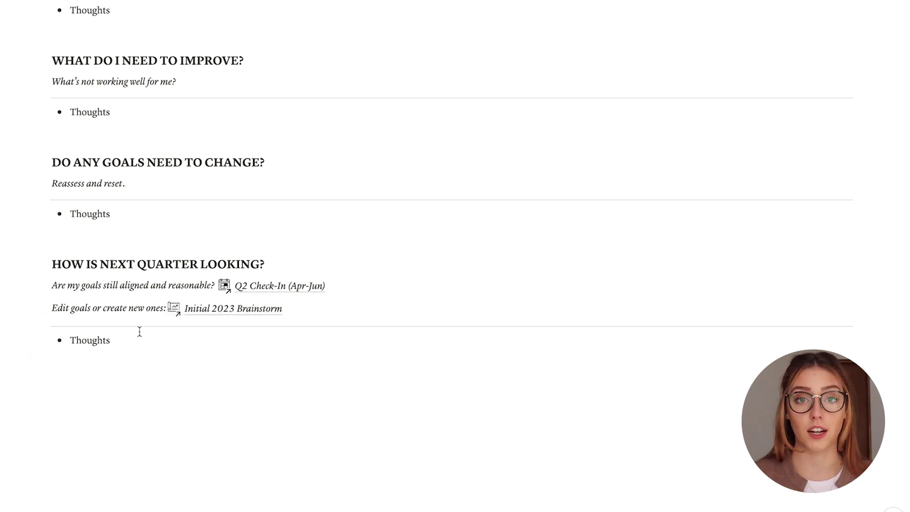
# Write "Don't forget to check in!" below the last section of the Q1 Check-In page and attach a Remind Tomorrow mention.
pyautogui.click(139, 361)
pyautogui.write("Don't")
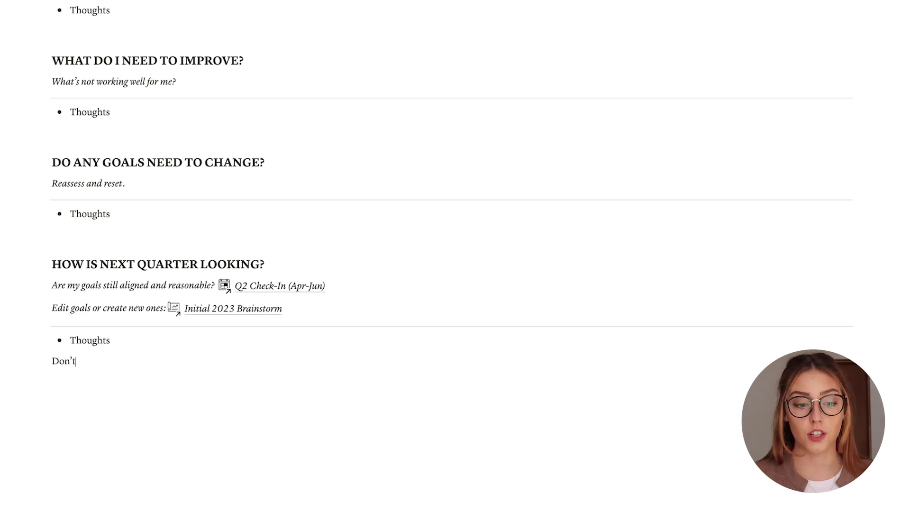
pyautogui.write(' forget t')
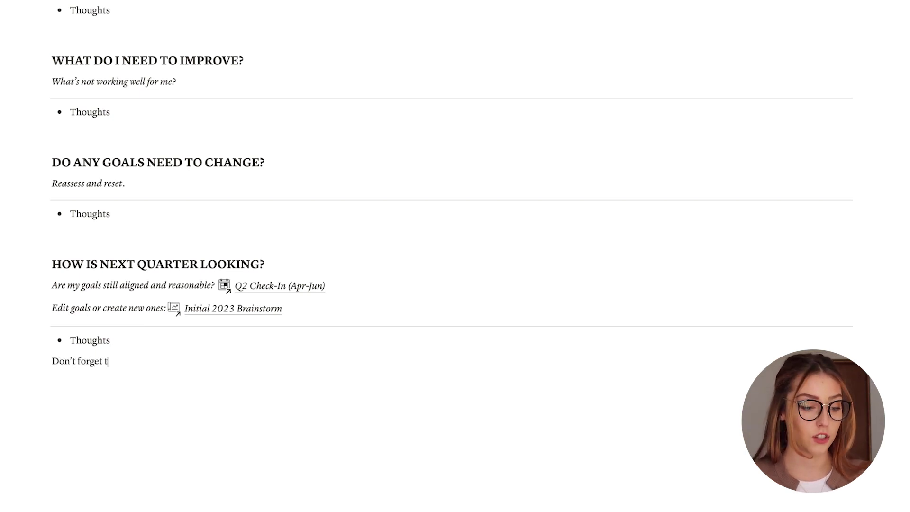
pyautogui.write('o check in!')
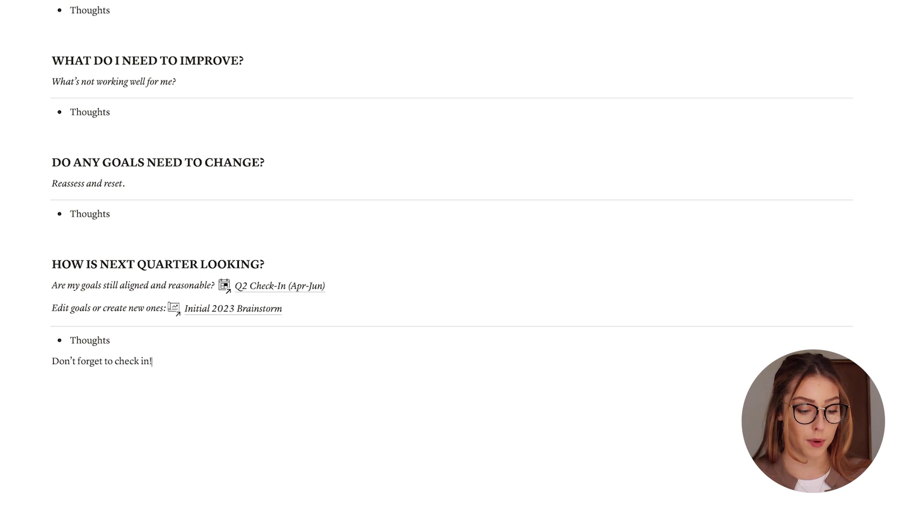
pyautogui.write('@rem')
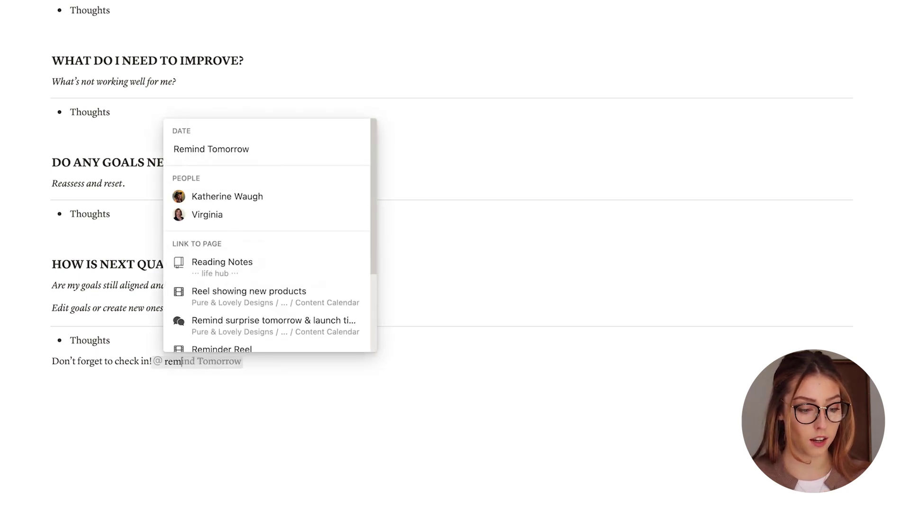
pyautogui.write('ind')
pyautogui.press('Return')
pyautogui.click(379, 408)
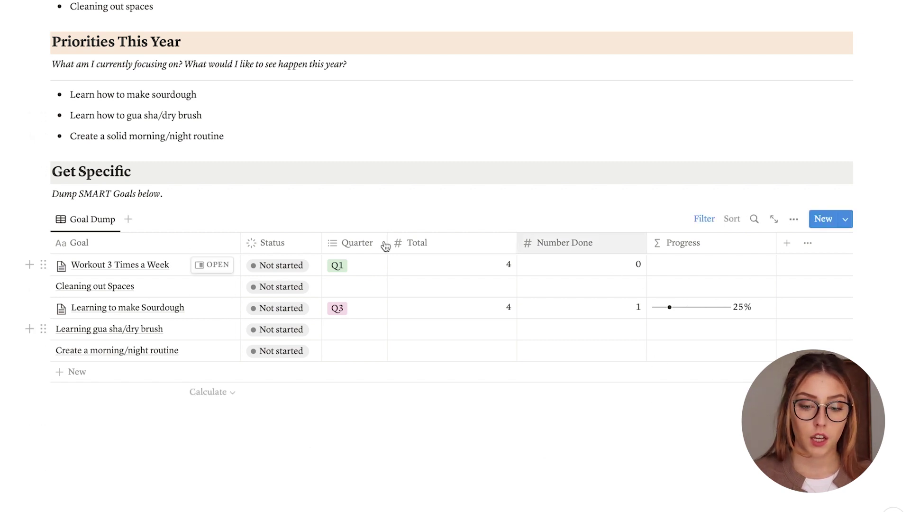
# Open the New Goal template of the Goal Dump table for editing.
pyautogui.click(847, 218)
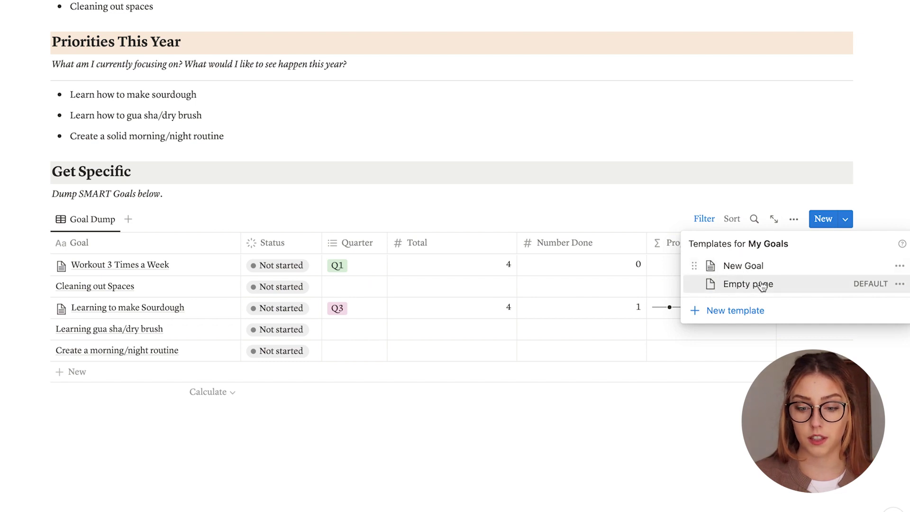
pyautogui.click(900, 266)
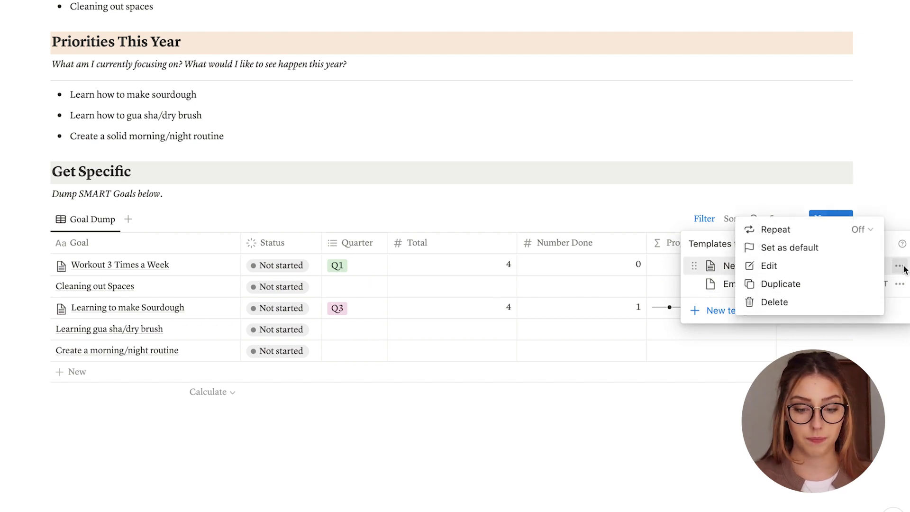
pyautogui.click(793, 268)
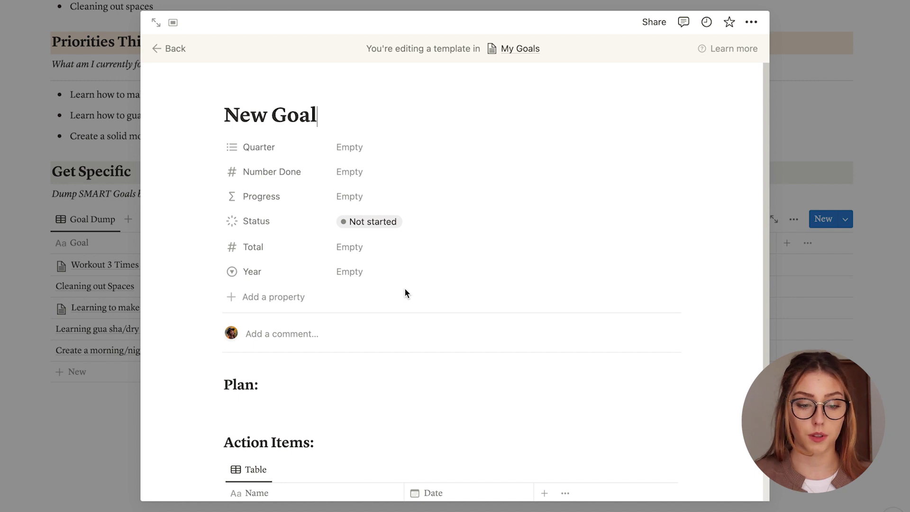
# Delete the table under Action Items in the New Goal template.
pyautogui.scroll(-4, 405, 292)
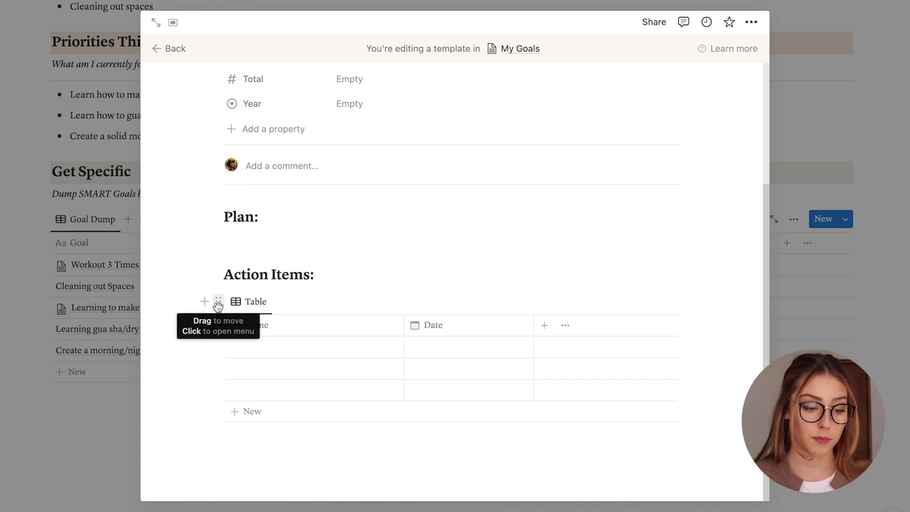
pyautogui.click(218, 301)
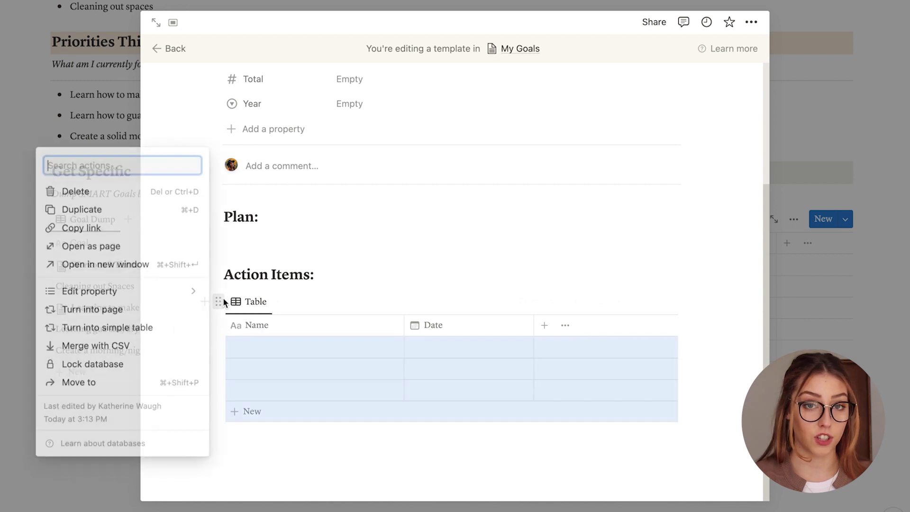
pyautogui.press('Escape')
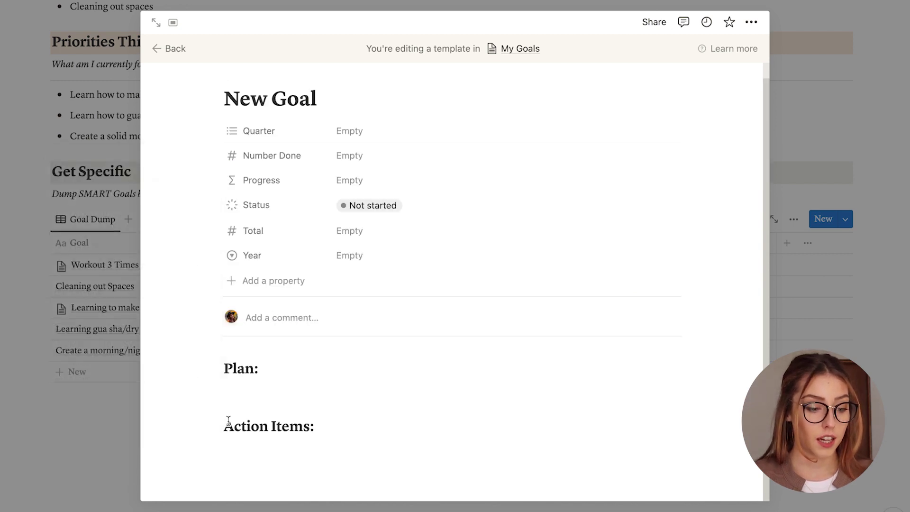
# Insert a table view under Action Items in the New Goal template, linked to the Brain Dump view of My Tasks.
pyautogui.click(201, 426)
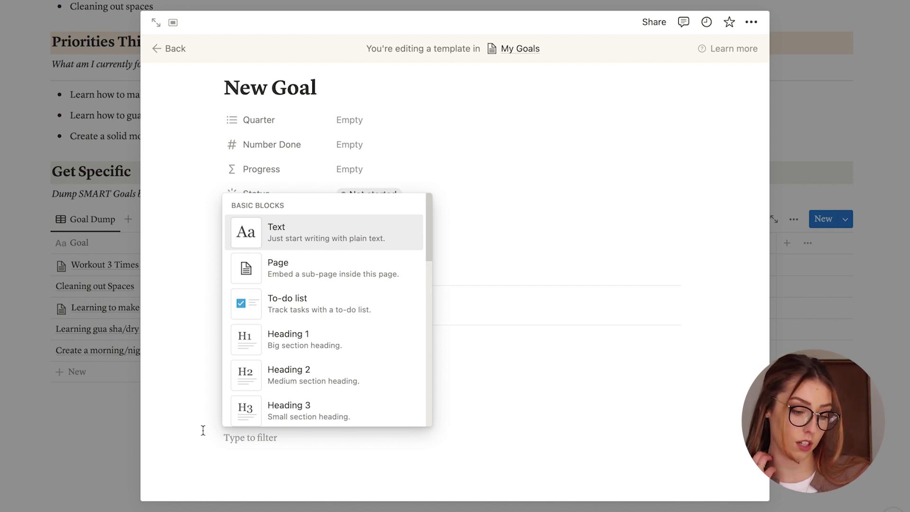
pyautogui.write('tabl')
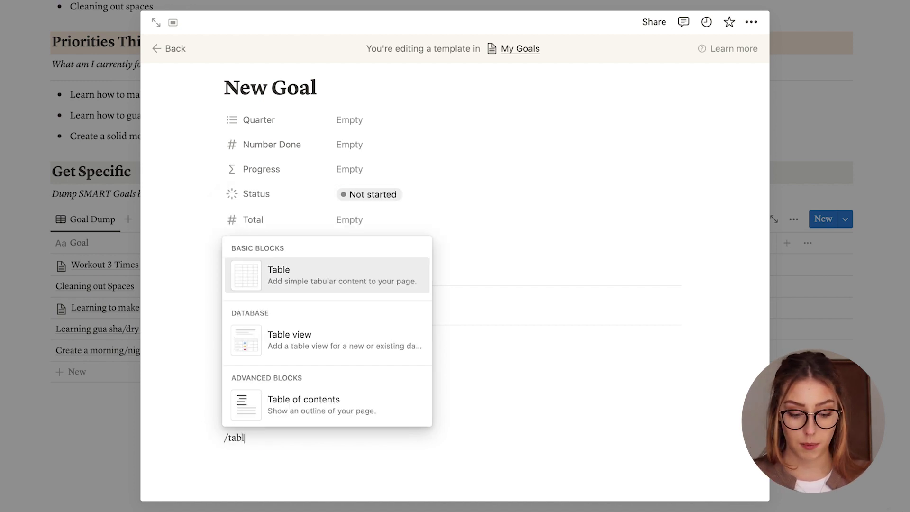
pyautogui.click(334, 341)
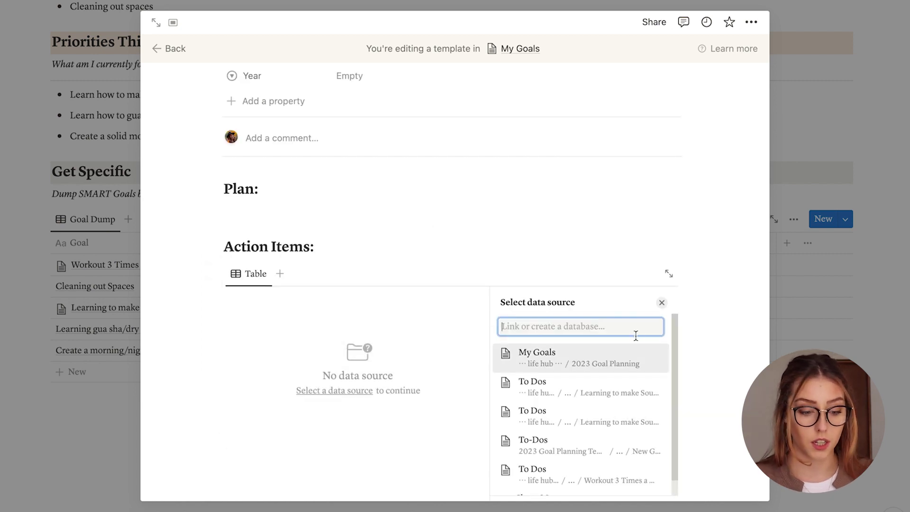
pyautogui.scroll(-5, 588, 374)
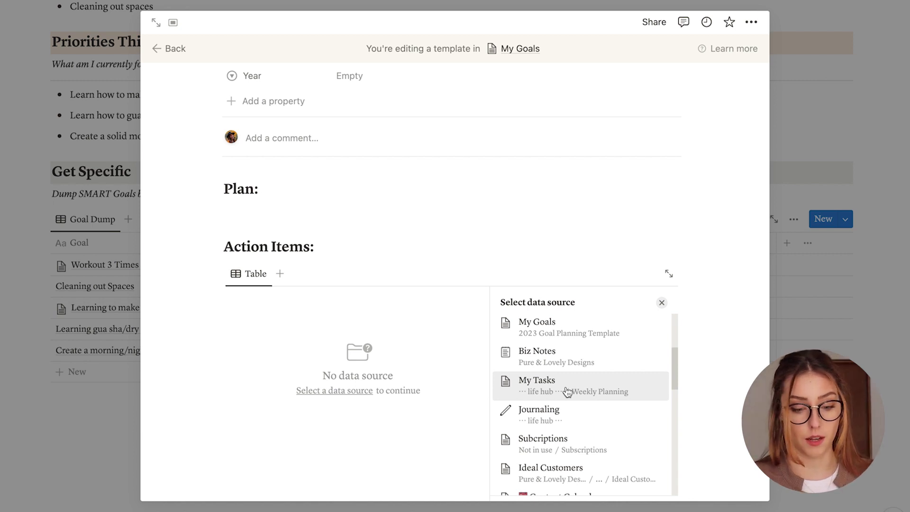
pyautogui.click(523, 390)
pyautogui.click(541, 331)
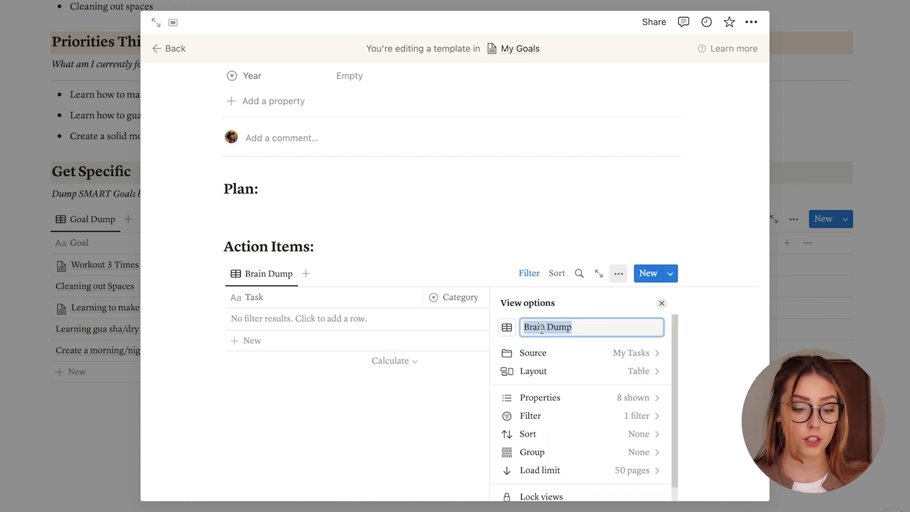
pyautogui.scroll(2, 354, 407)
pyautogui.click(353, 414)
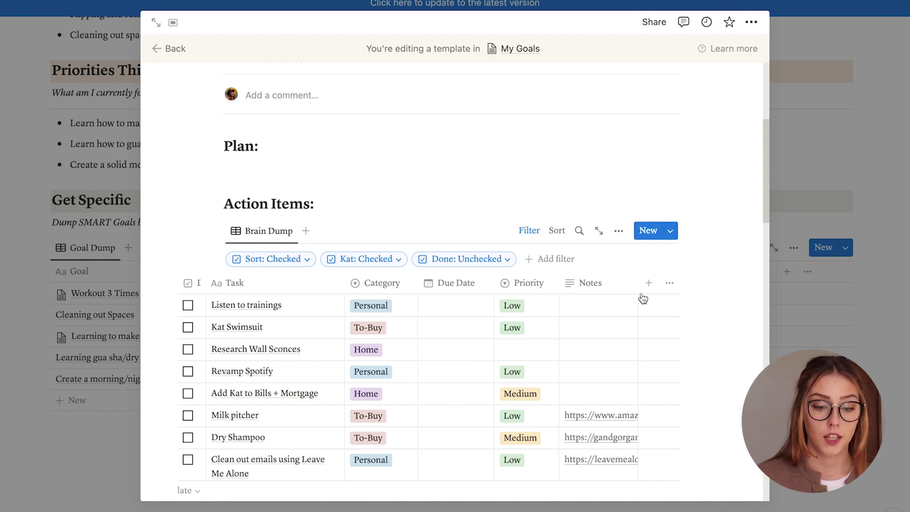
# Add a My Goals relation property to the Brain Dump table and place its column between Priority and Notes.
pyautogui.click(652, 284)
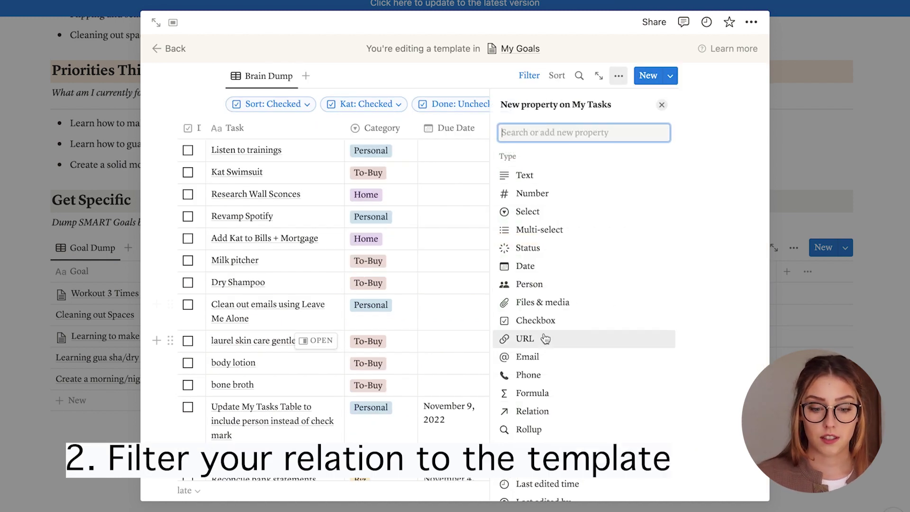
pyautogui.click(543, 413)
pyautogui.click(560, 218)
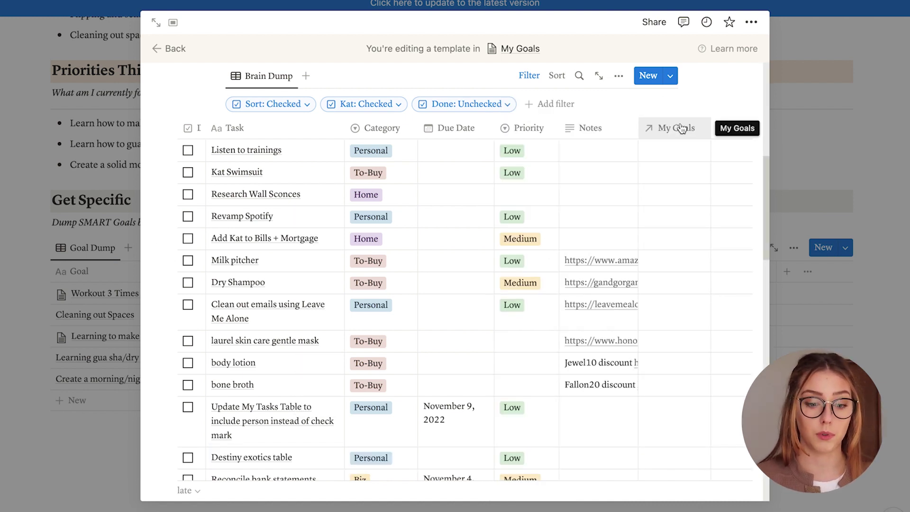
pyautogui.moveTo(681, 128); pyautogui.dragTo(598, 138)
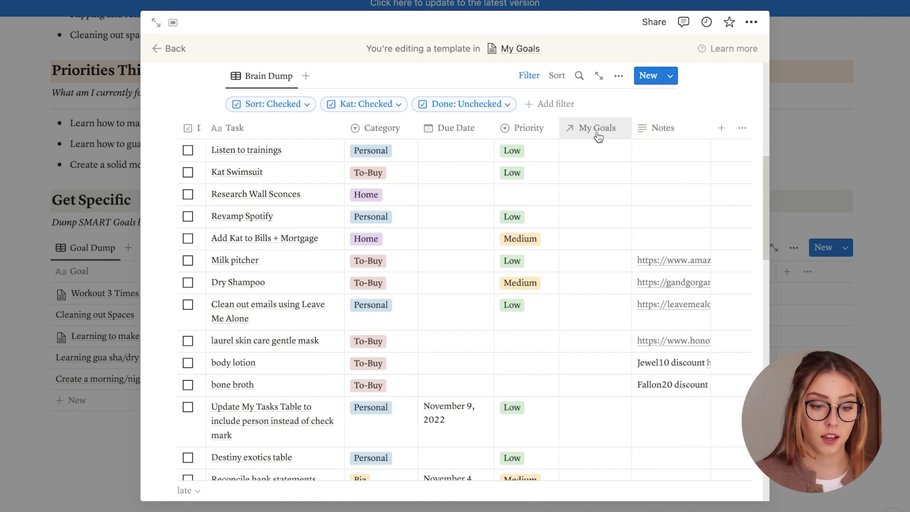
# Filter the Brain Dump table to tasks whose My Goals relation contains the New Goal template.
pyautogui.click(564, 107)
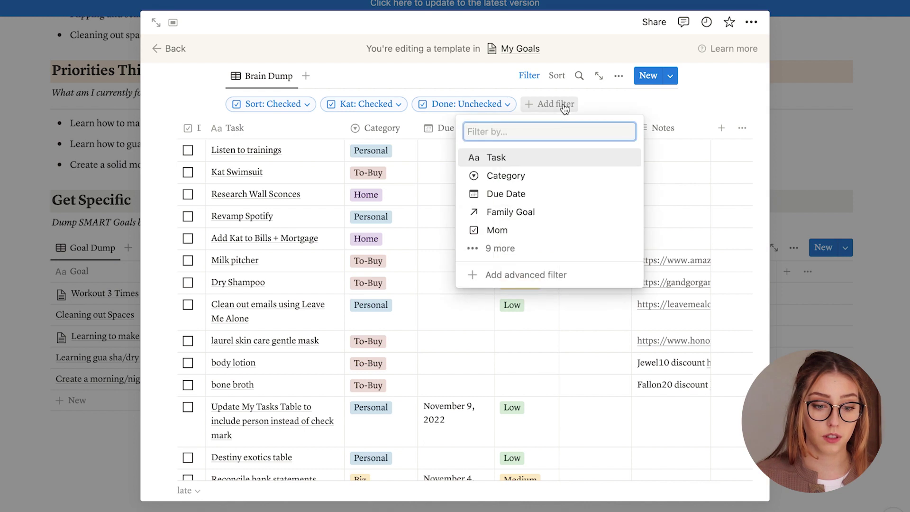
pyautogui.click(489, 251)
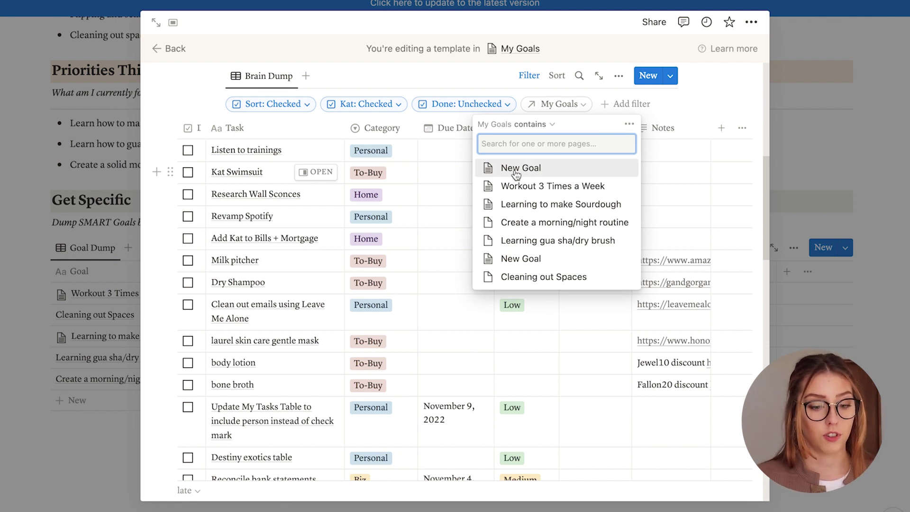
pyautogui.click(516, 169)
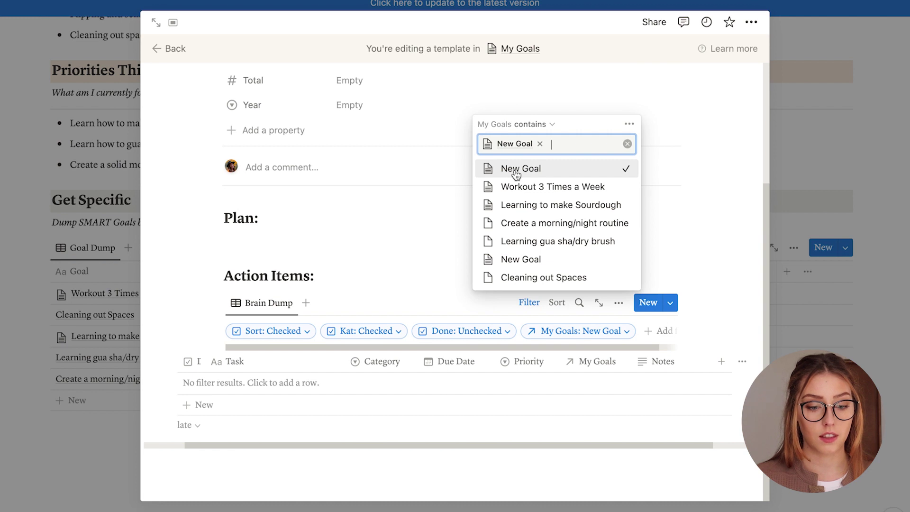
pyautogui.click(694, 228)
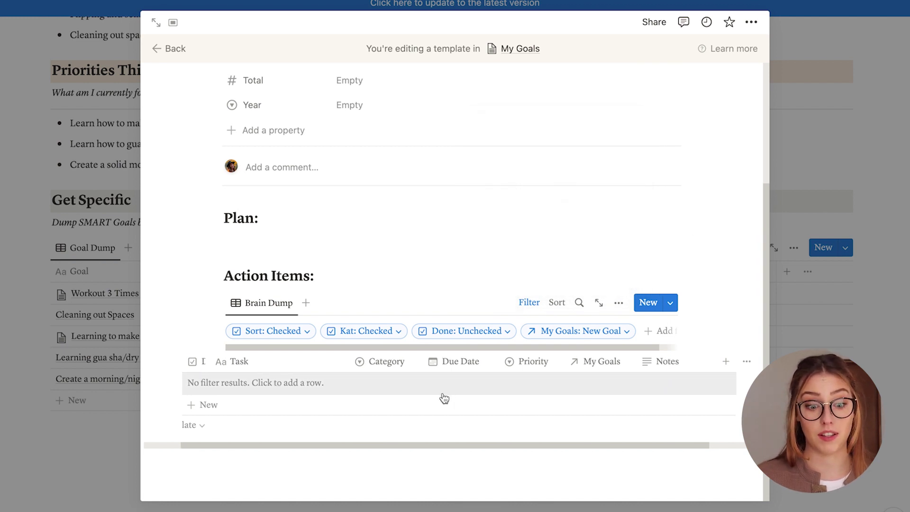
pyautogui.hscroll(-2, 444, 398)
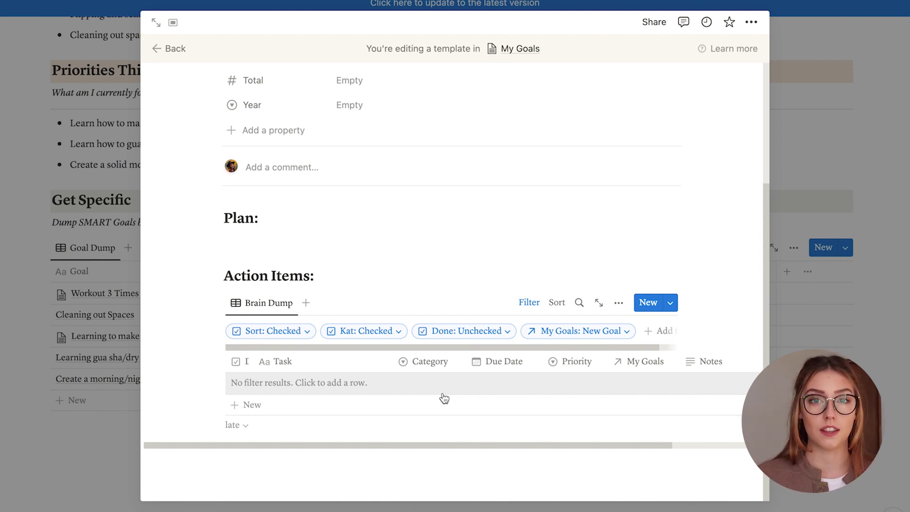
# Apply the New Goal template to the Cleaning out Spaces goal page and show the filters of its Action Items table.
pyautogui.scroll(3, 433, 178)
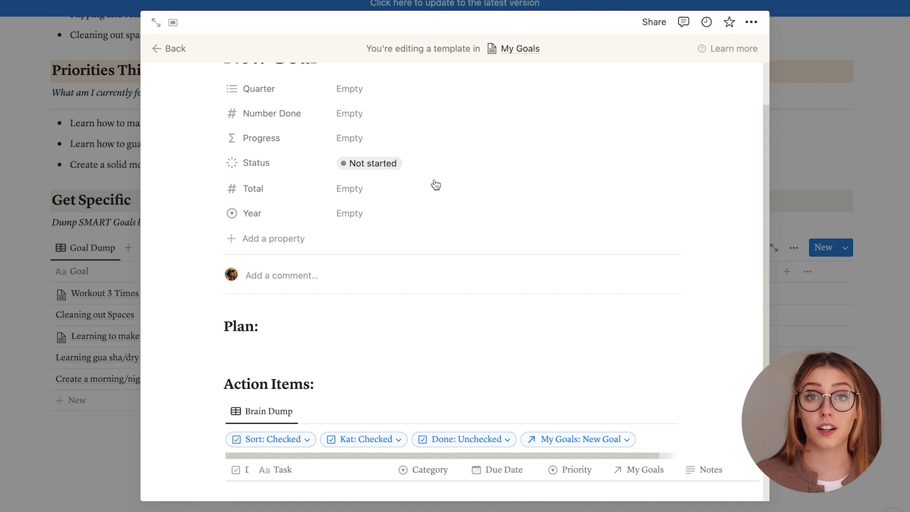
pyautogui.scroll(1, 433, 184)
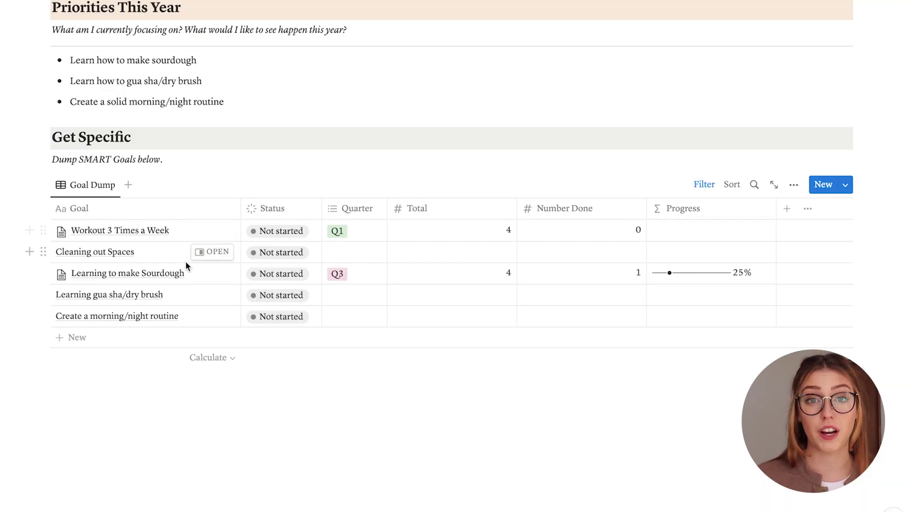
pyautogui.click(211, 252)
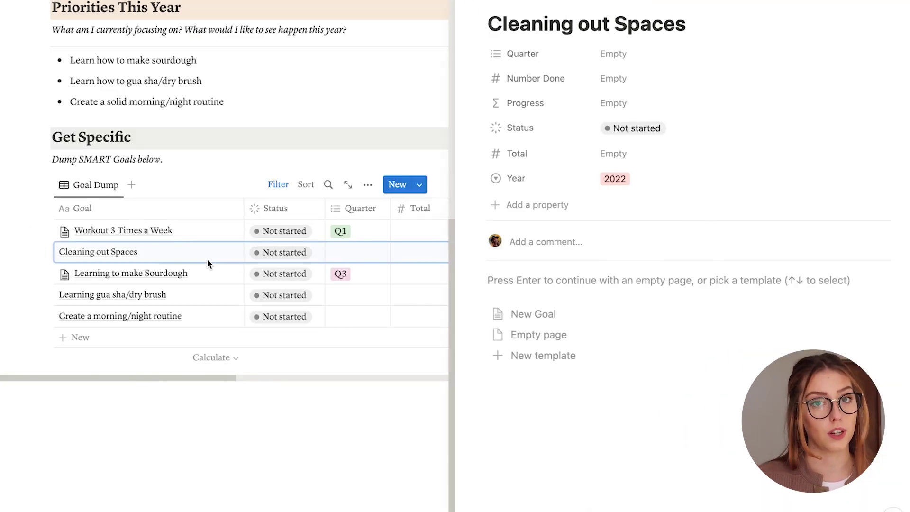
pyautogui.click(531, 314)
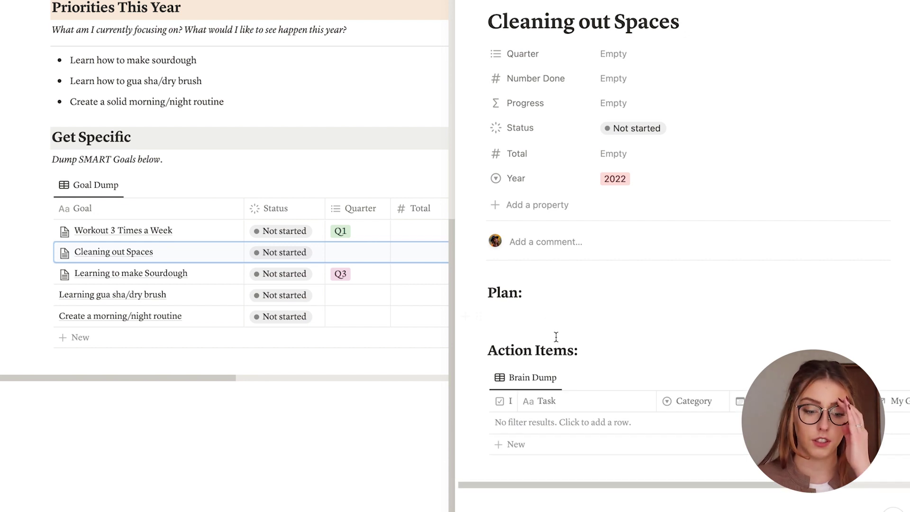
pyautogui.click(745, 377)
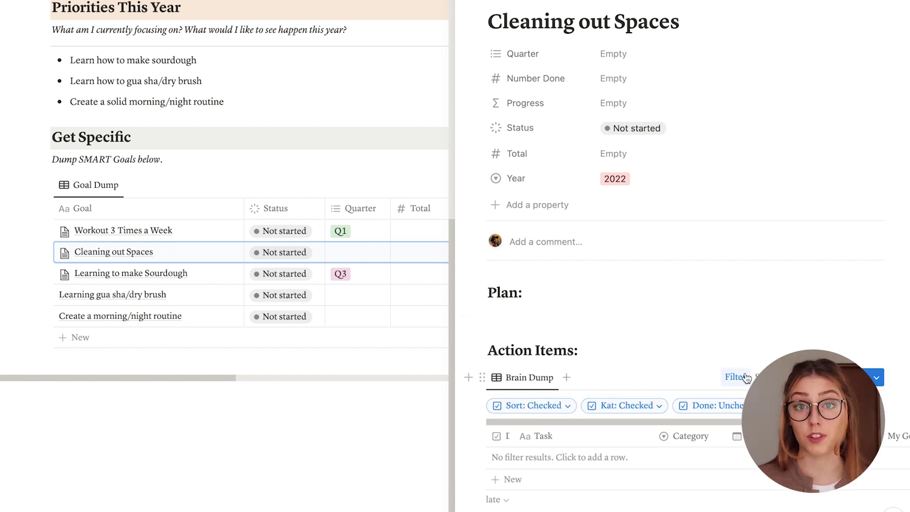
pyautogui.hscroll(3, 711, 407)
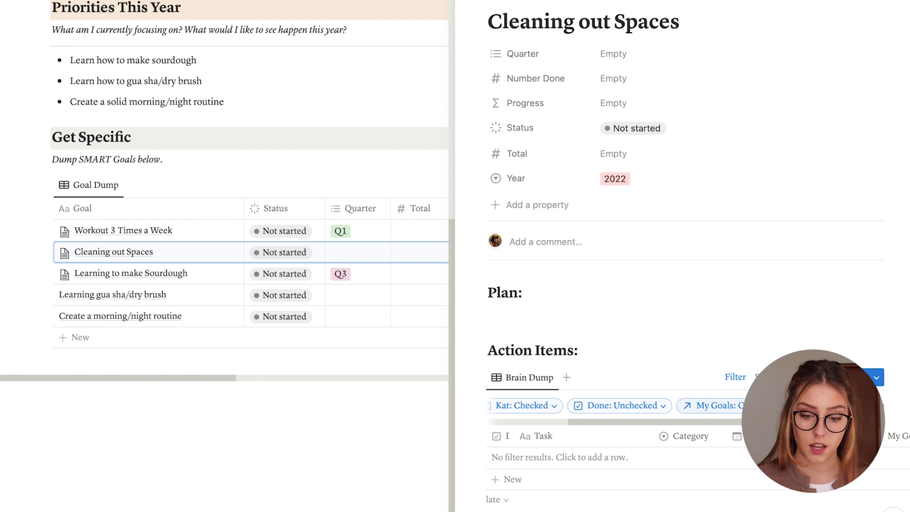